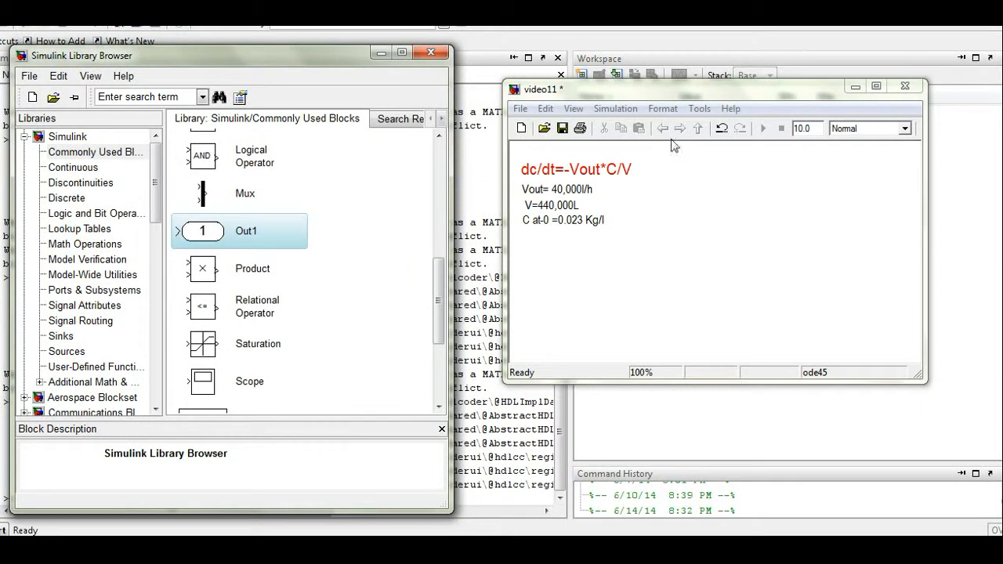
# Step: Move the video11 model window next to the Library Browser and enlarge it
pyautogui.moveTo(670, 140); pyautogui.dragTo(634, 152)
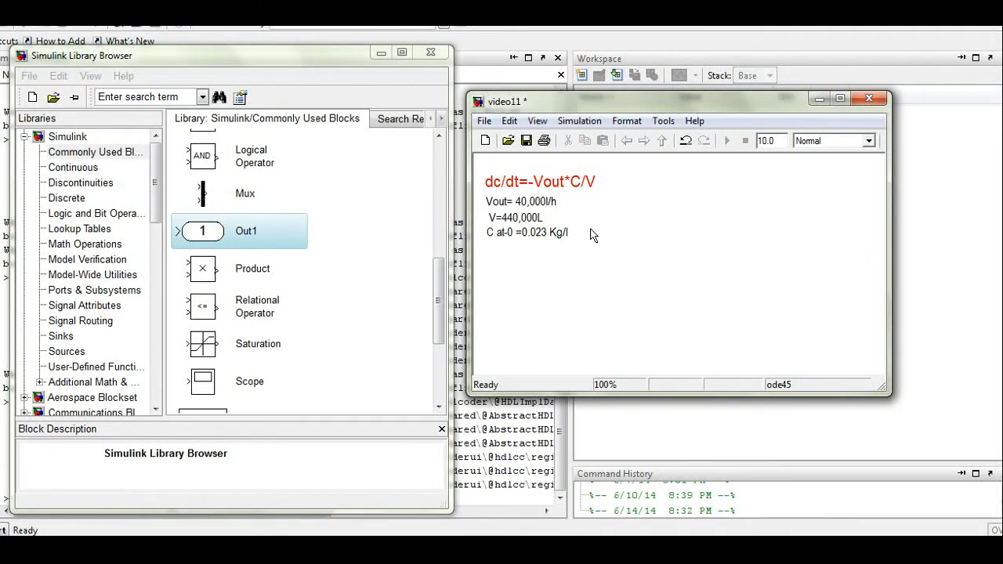
pyautogui.moveTo(888, 444); pyautogui.dragTo(950, 499)
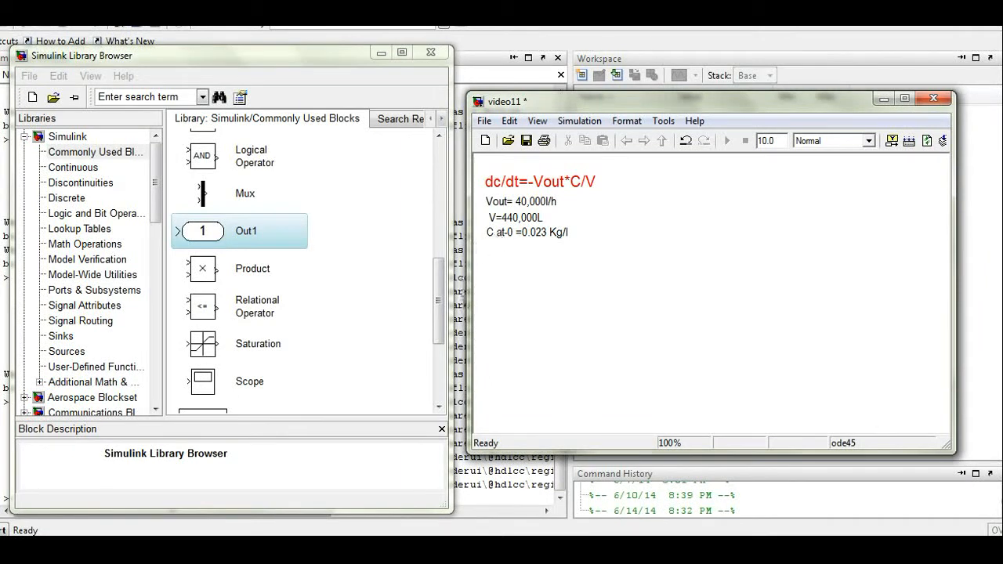
pyautogui.click(439, 364)
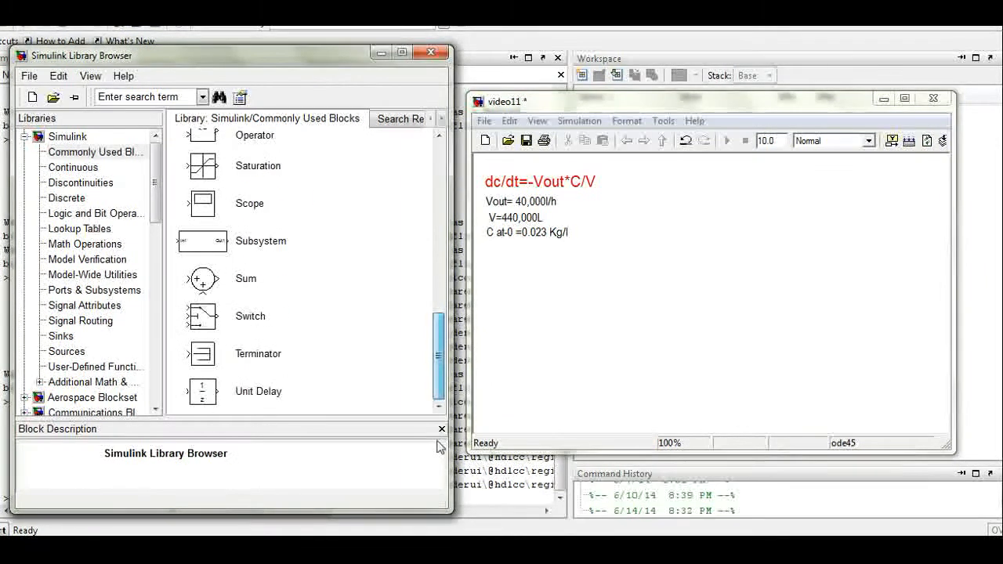
pyautogui.scroll(5, 440, 376)
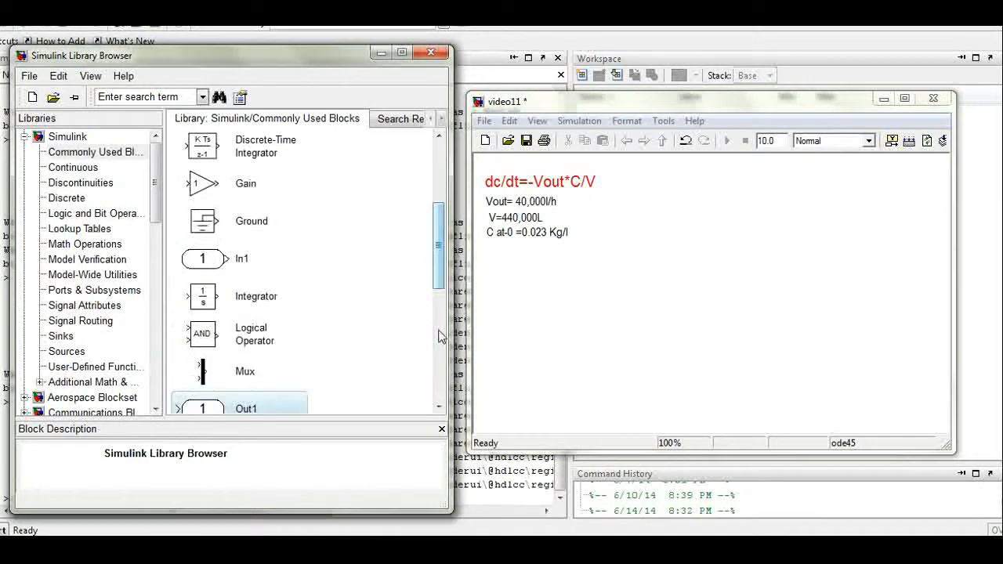
# Step: Add an Integrator block to the model and annotate it dc/dt
pyautogui.moveTo(203, 296); pyautogui.dragTo(501, 349)
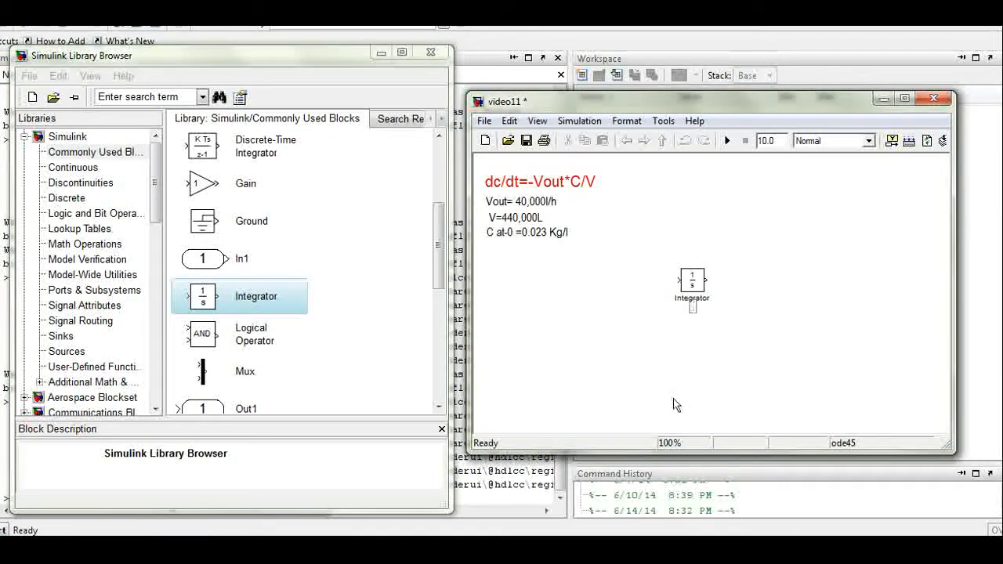
pyautogui.write('dc/dt')
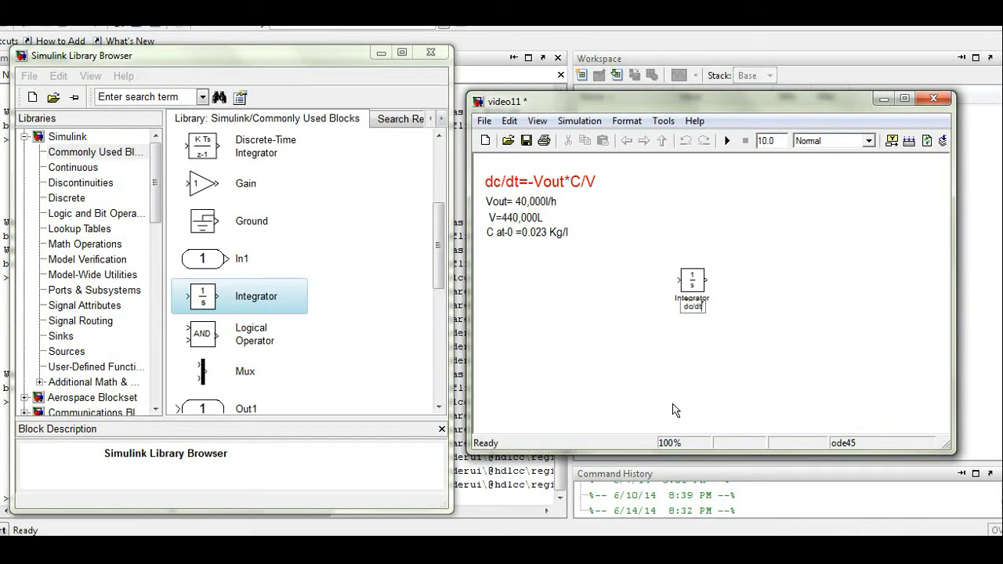
pyautogui.click(626, 121)
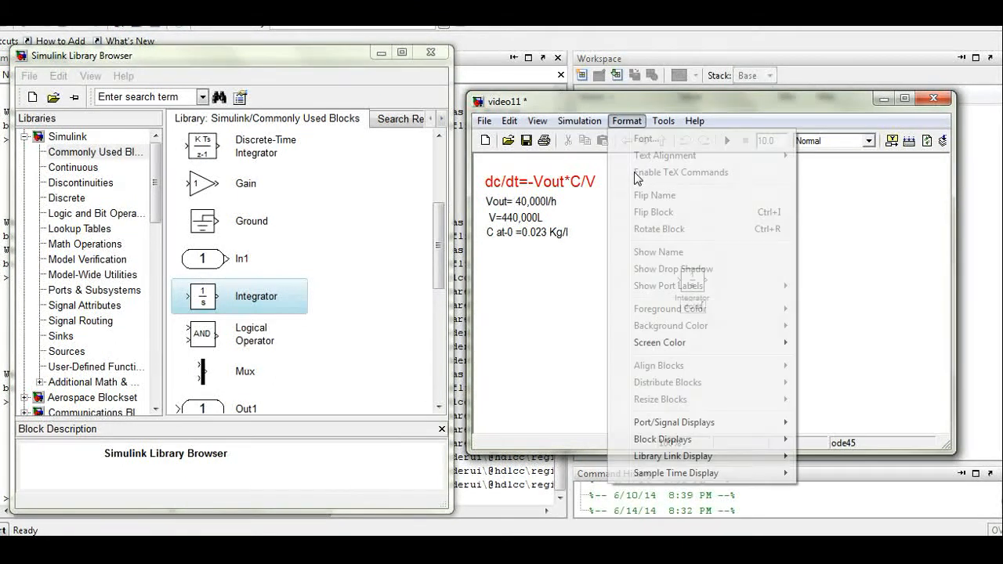
pyautogui.click(841, 416)
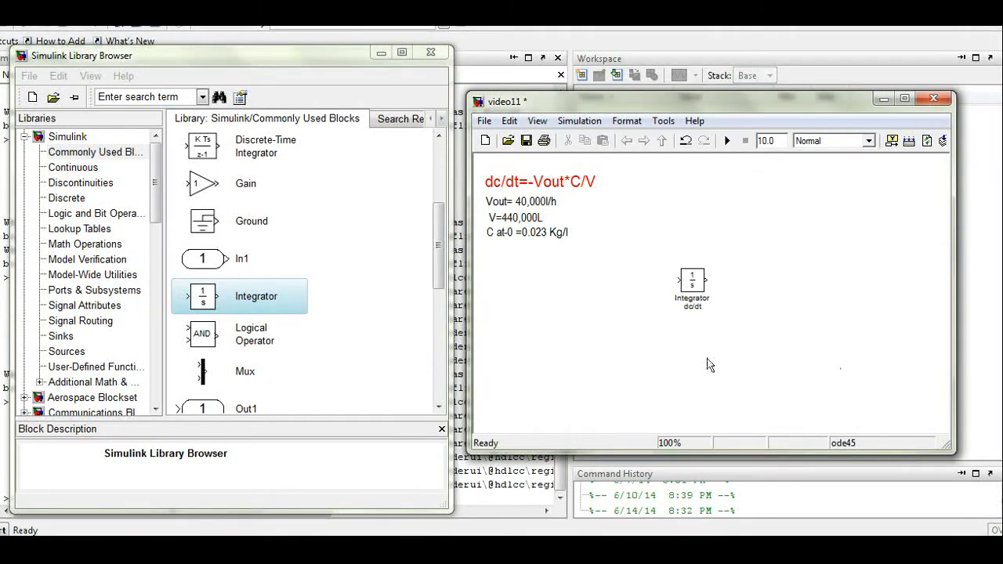
# Step: Set the dc/dt label's font size to 16
pyautogui.click(694, 306)
pyautogui.click(626, 120)
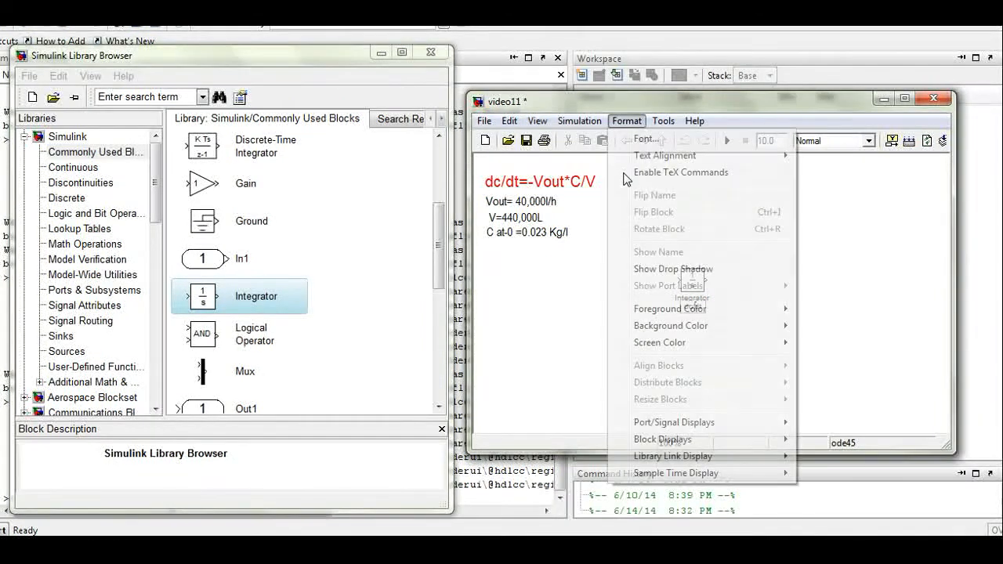
pyautogui.click(646, 138)
pyautogui.click(717, 297)
pyautogui.click(781, 243)
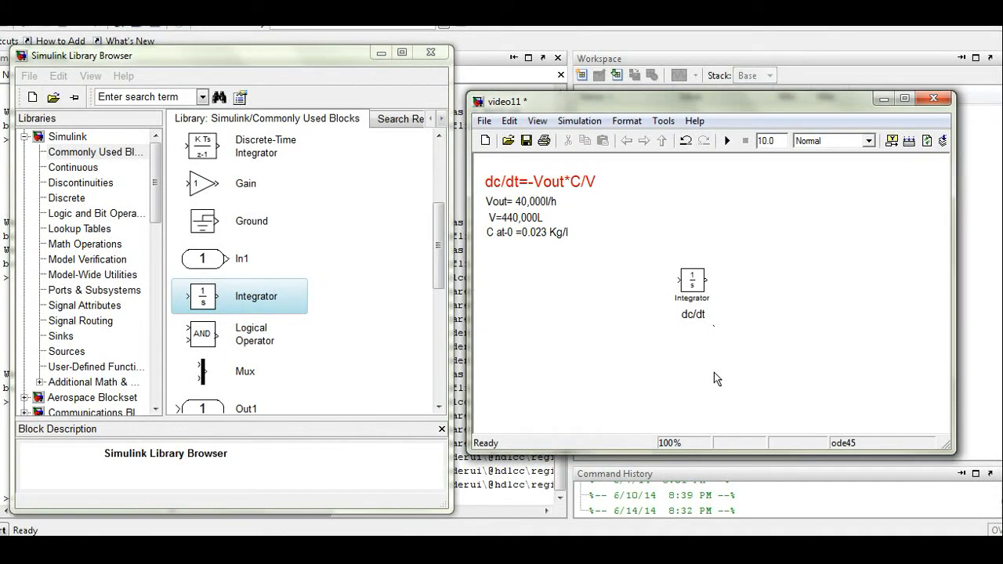
# Step: Nudge the Integrator block slightly right and down
pyautogui.moveTo(692, 280); pyautogui.dragTo(696, 284)
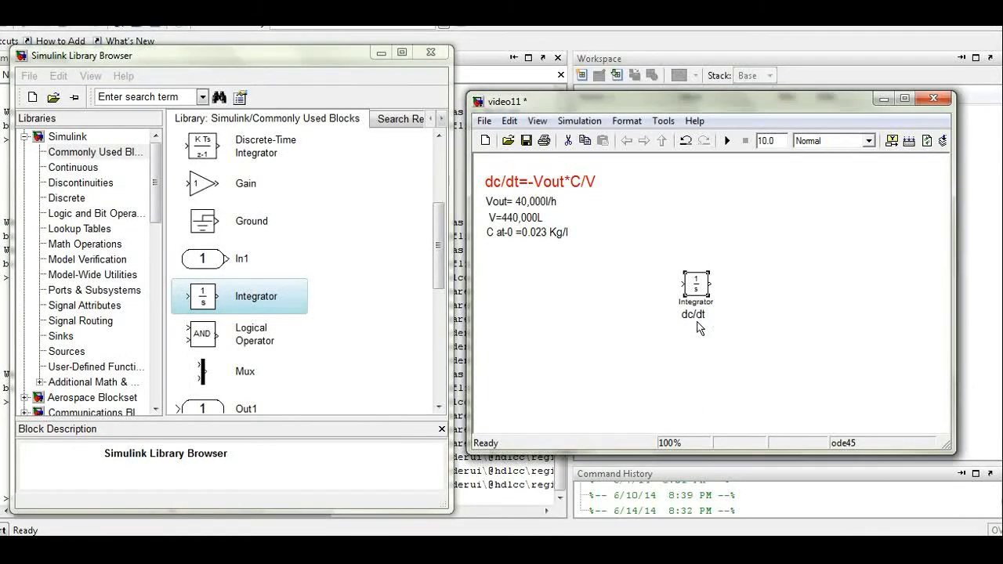
pyautogui.click(642, 299)
pyautogui.scroll(-4, 436, 313)
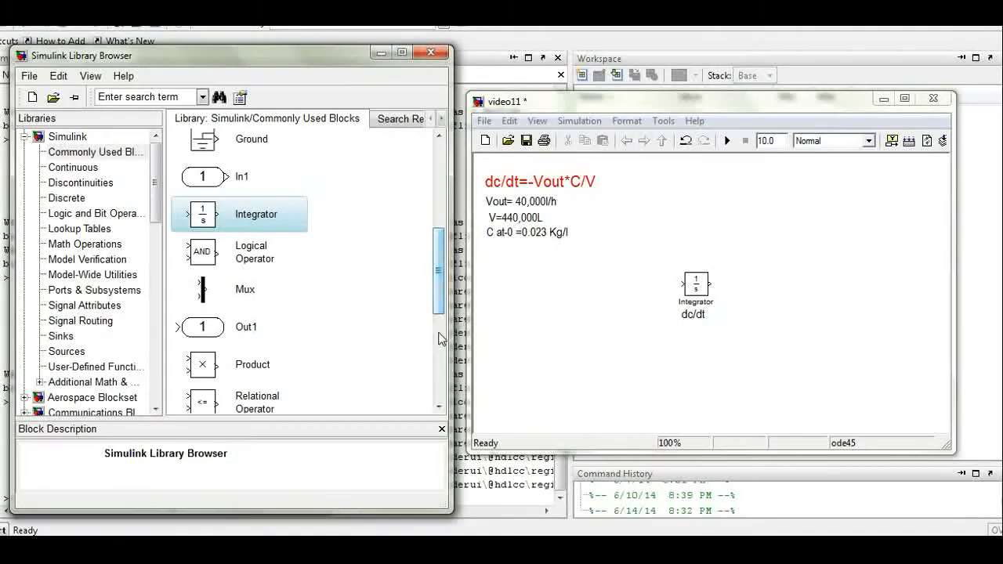
pyautogui.moveTo(438, 358); pyautogui.dragTo(432, 246)
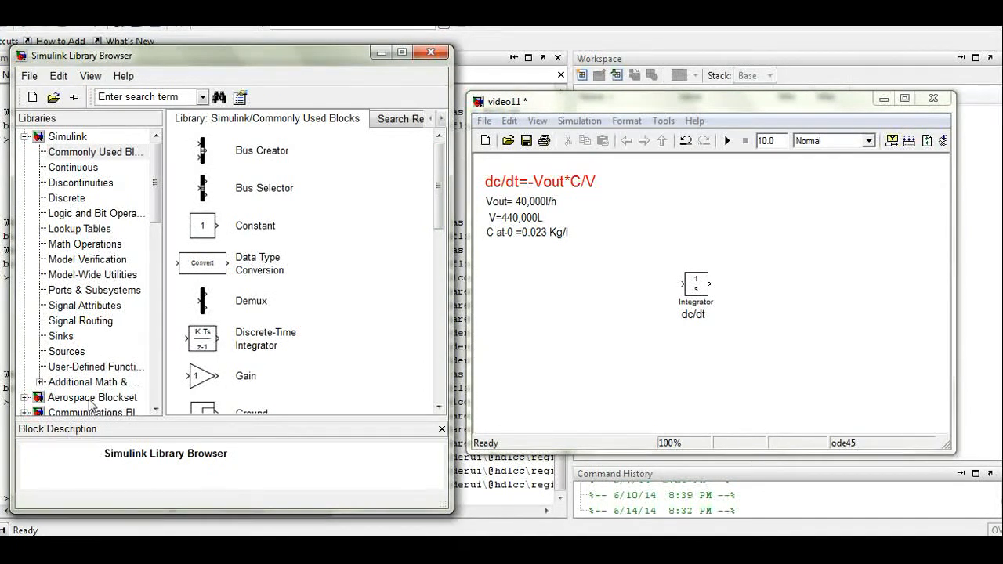
# Step: Place a Constant block left of the Integrator with value 40000
pyautogui.click(249, 227)
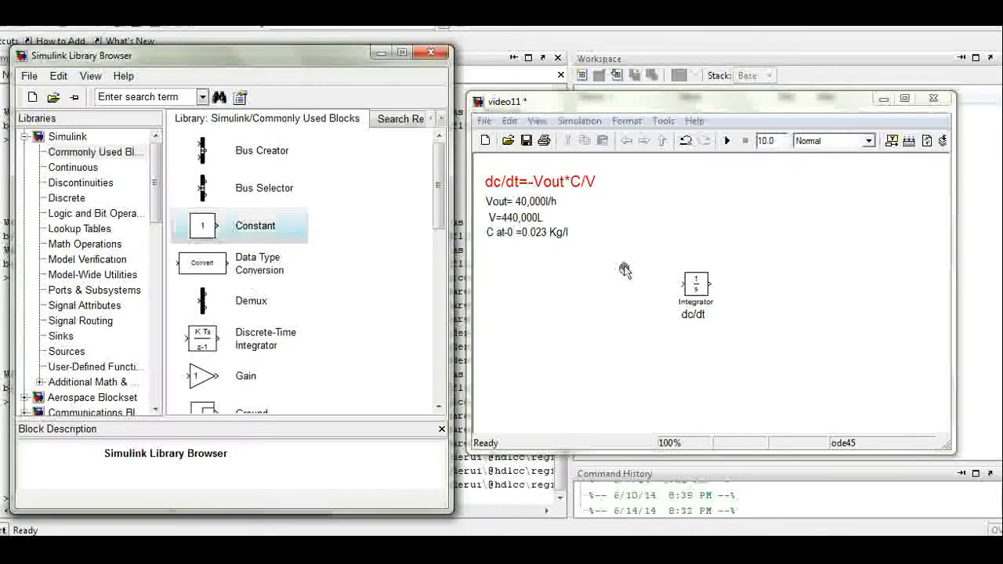
pyautogui.moveTo(569, 334); pyautogui.dragTo(557, 317)
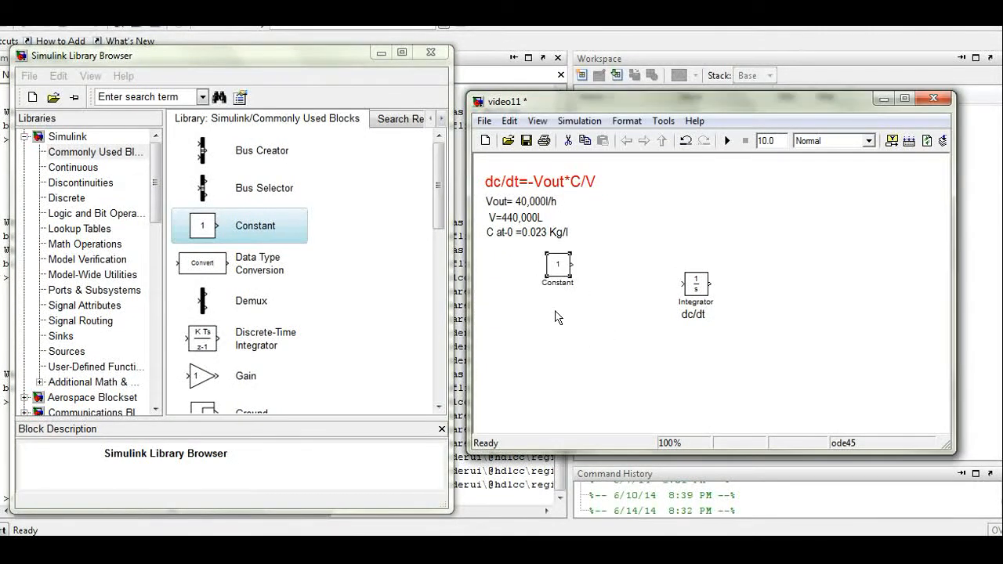
pyautogui.doubleClick(556, 268)
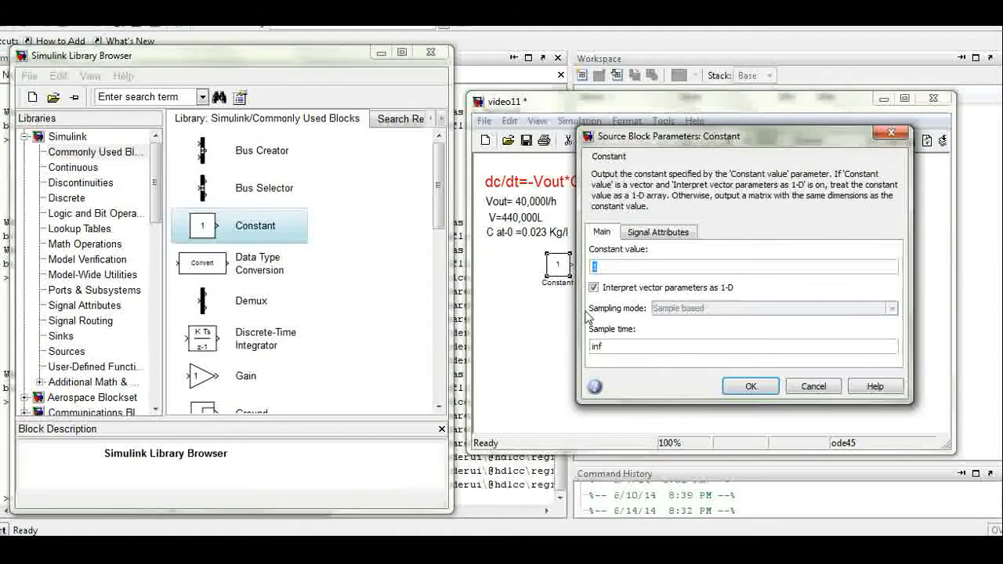
pyautogui.write('44')
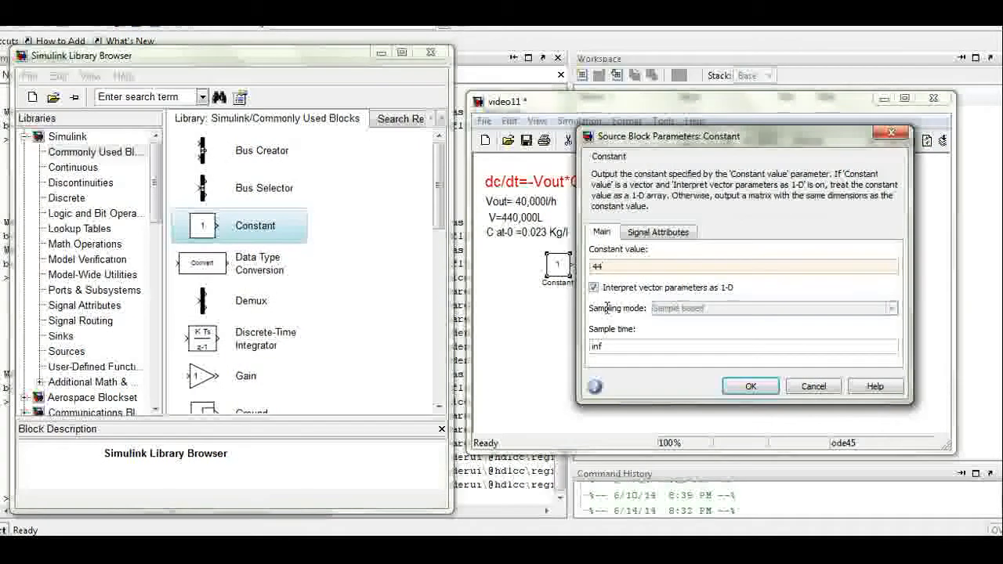
pyautogui.press('BackSpace')
pyautogui.write('0,')
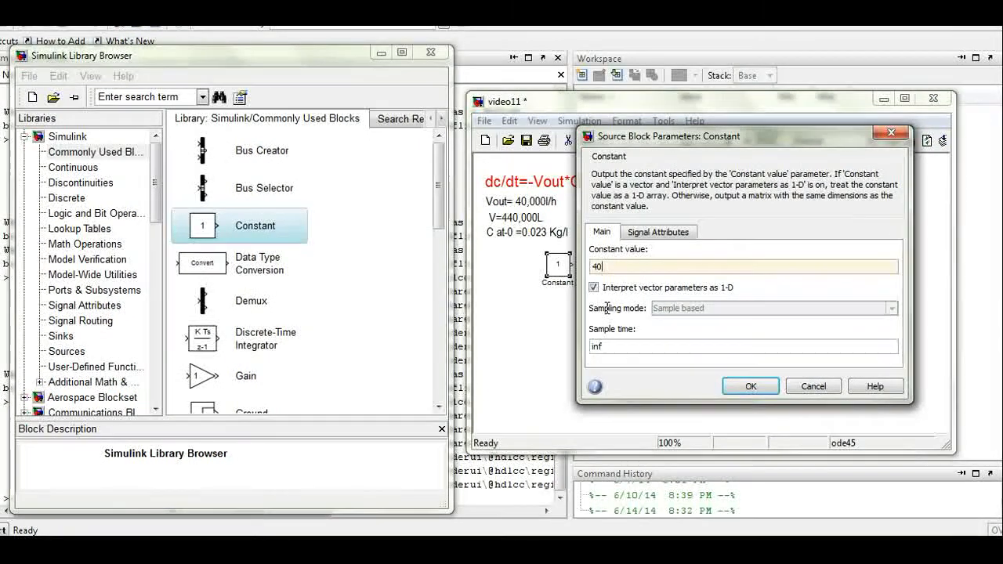
pyautogui.write('00')
pyautogui.write('00')
pyautogui.click(750, 386)
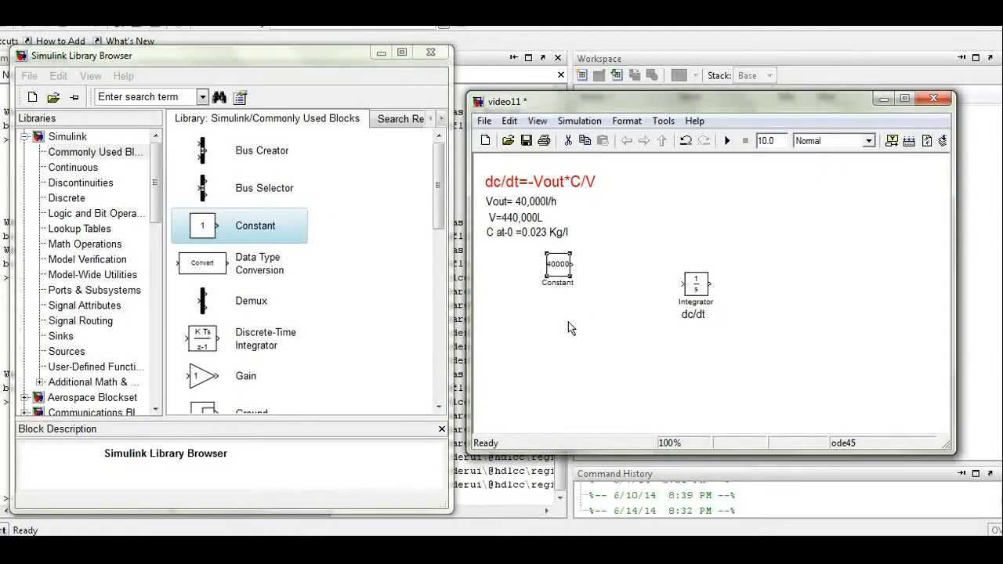
# Step: Enlarge the Constant block to show 40000 and label it Vout
pyautogui.moveTo(570, 277); pyautogui.dragTo(585, 282)
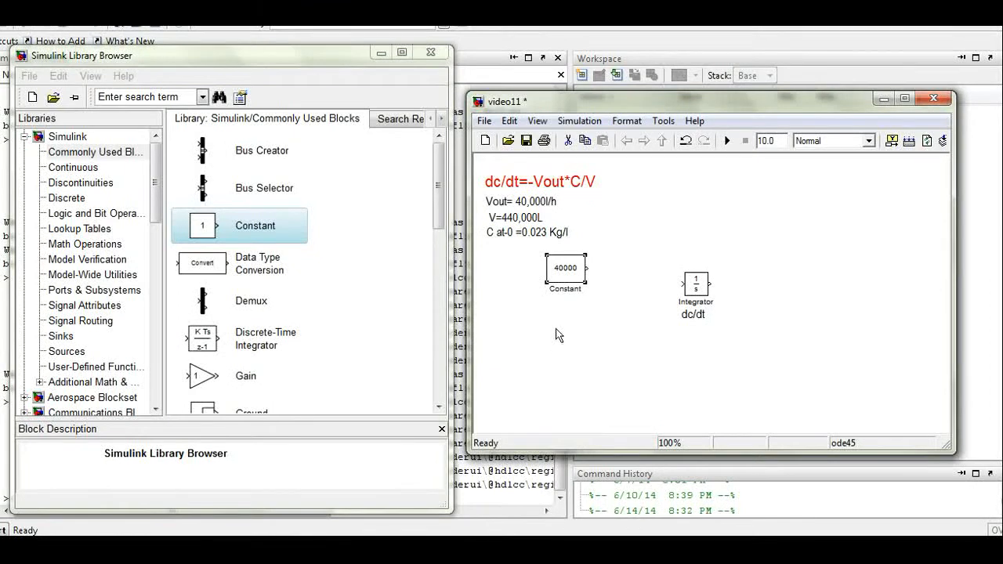
pyautogui.doubleClick(558, 343)
pyautogui.write('Vout')
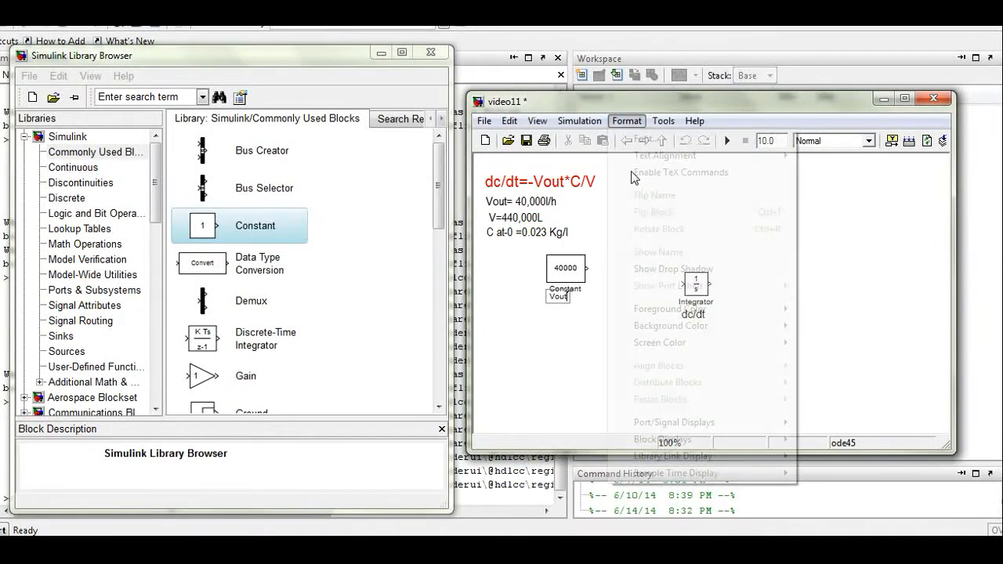
# Step: Set the Vout annotation's font size to 16
pyautogui.click(626, 120)
pyautogui.click(633, 136)
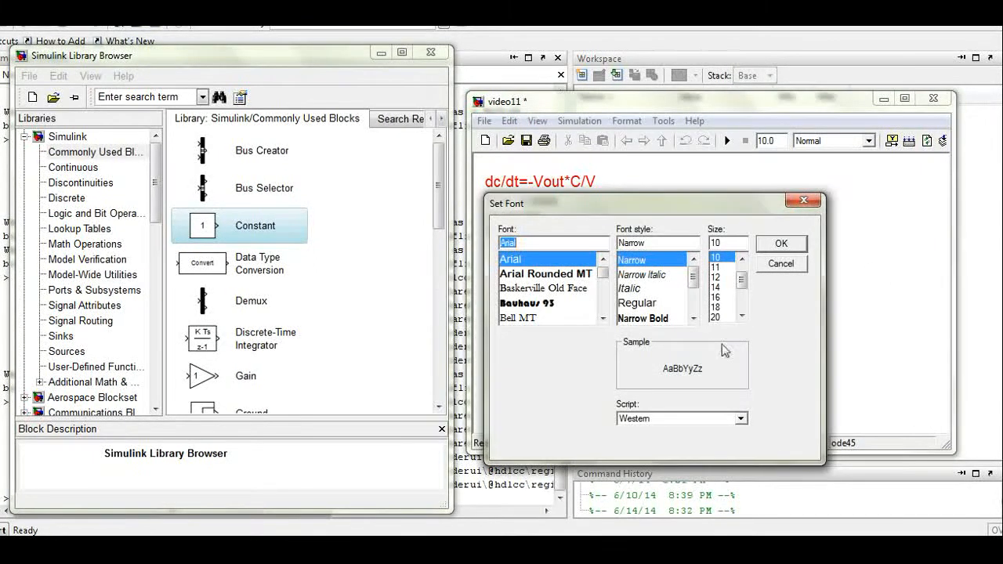
pyautogui.click(716, 297)
pyautogui.click(781, 243)
pyautogui.click(589, 376)
pyautogui.click(558, 298)
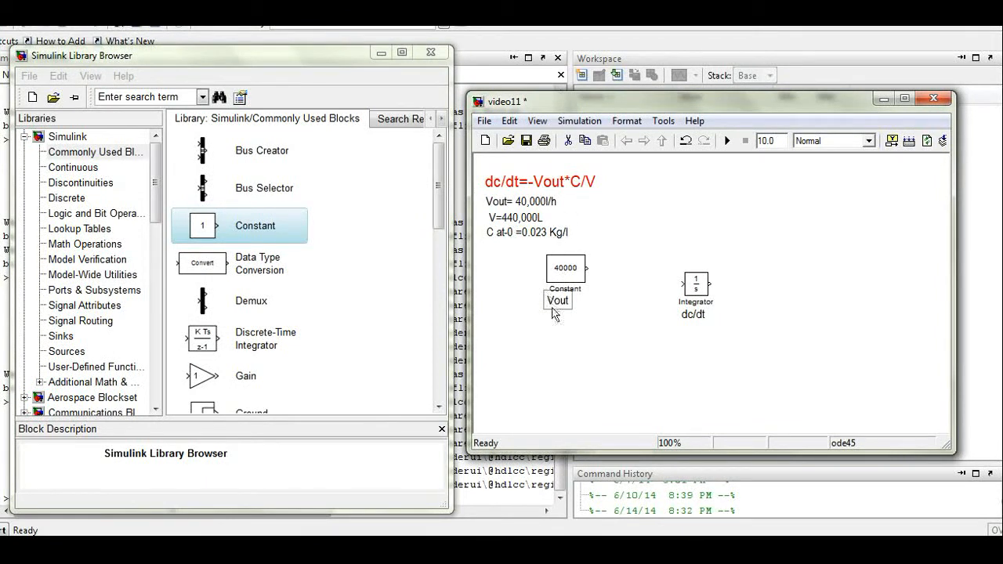
# Step: Change the Constant block's value from 40000 to -40000
pyautogui.doubleClick(558, 272)
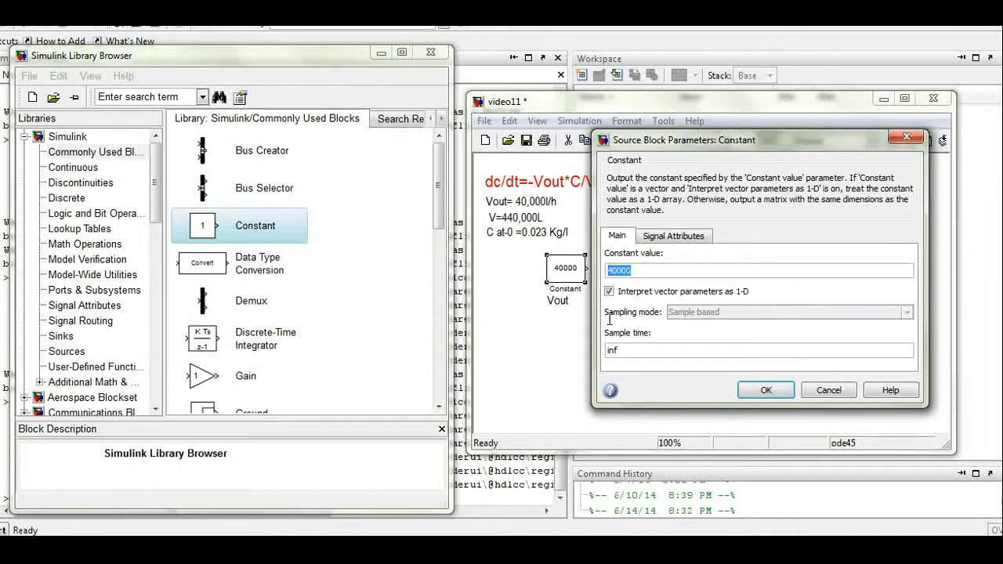
pyautogui.press('Left')
pyautogui.write('-')
pyautogui.press('Return')
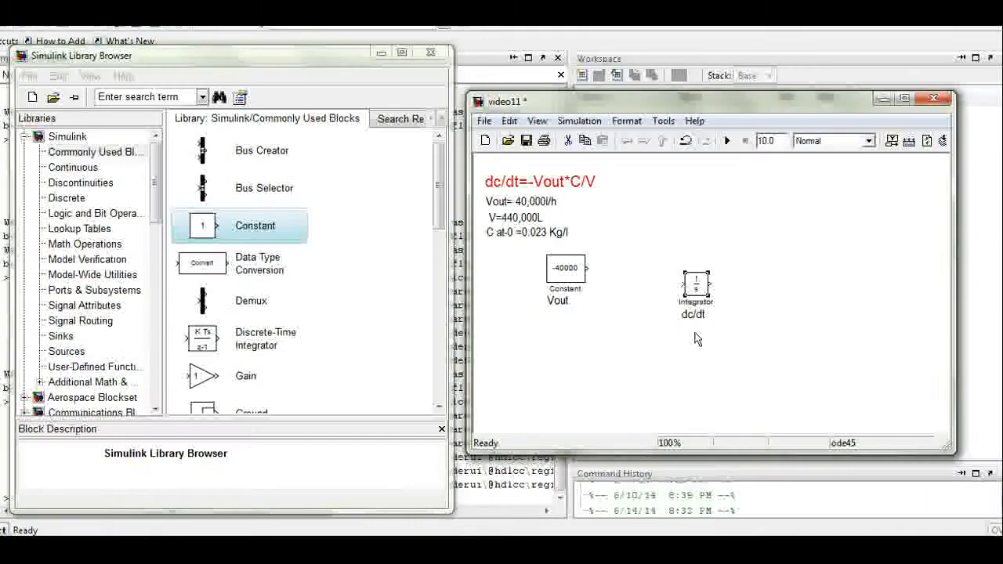
# Step: Draw a signal line from the Integrator's output and label it c
pyautogui.click(741, 329)
pyautogui.moveTo(740, 329); pyautogui.dragTo(749, 329)
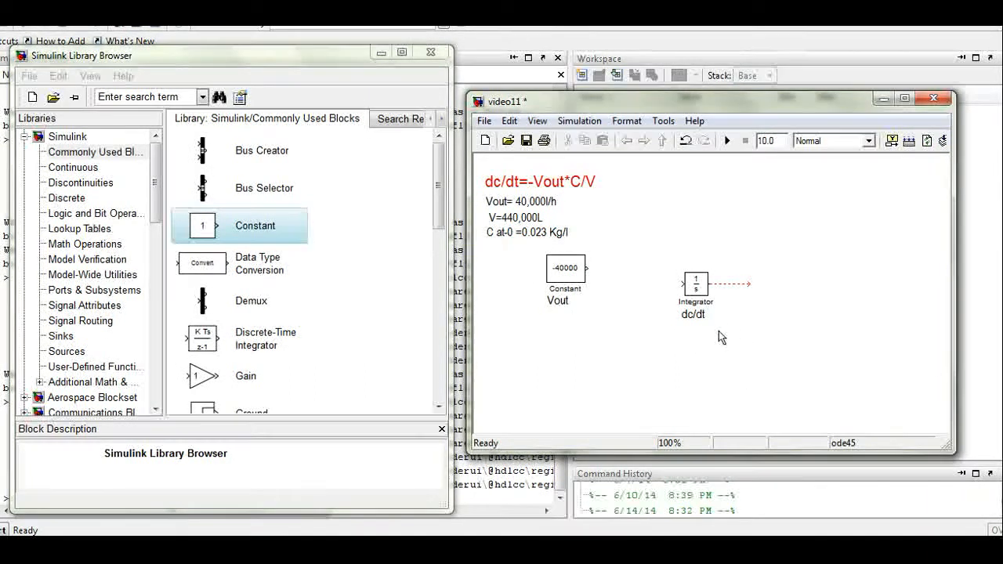
pyautogui.doubleClick(726, 326)
pyautogui.write('c')
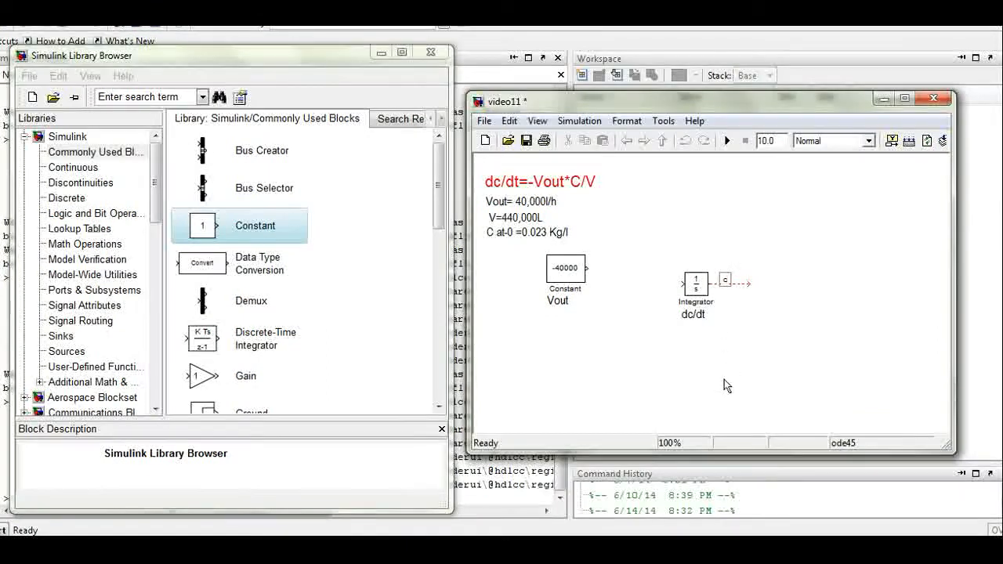
pyautogui.click(692, 369)
pyautogui.click(746, 328)
pyautogui.click(736, 329)
pyautogui.click(736, 354)
pyautogui.moveTo(441, 255); pyautogui.dragTo(440, 383)
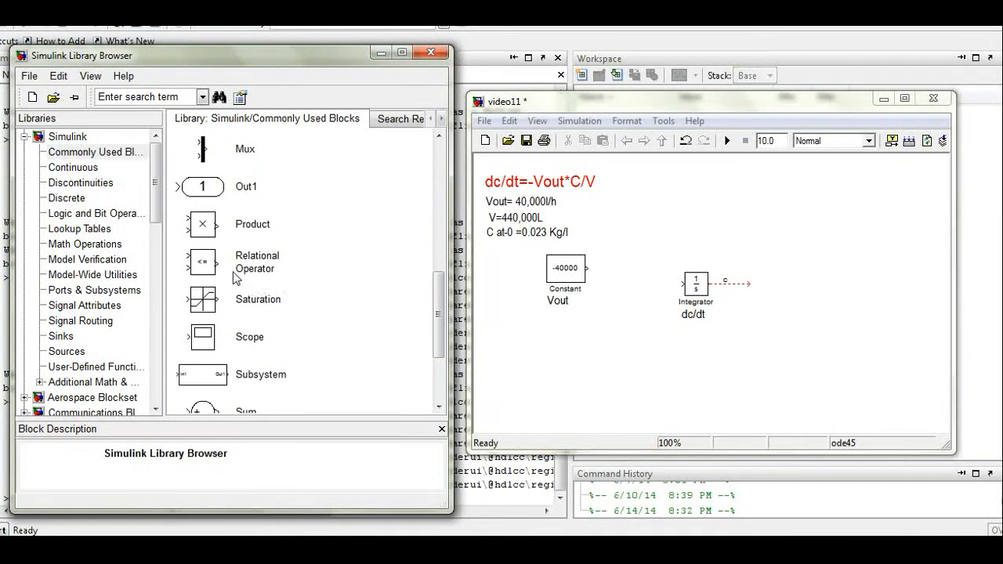
# Step: Insert a Product block fed by the -40000 constant, looping the Integrator's c output back into it
pyautogui.click(235, 226)
pyautogui.moveTo(188, 270); pyautogui.dragTo(630, 327)
pyautogui.click(616, 333)
pyautogui.moveTo(611, 321); pyautogui.dragTo(617, 322)
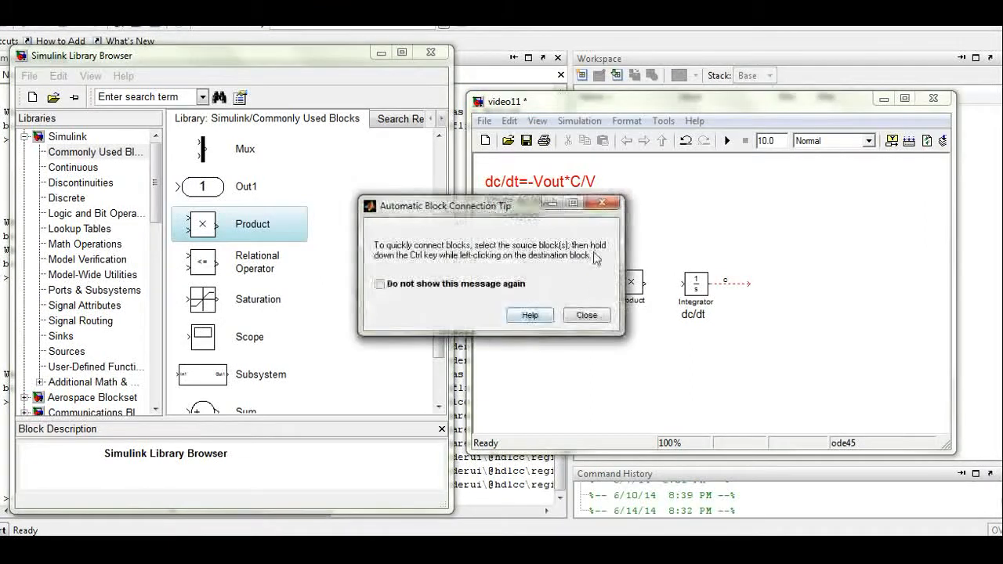
pyautogui.click(587, 315)
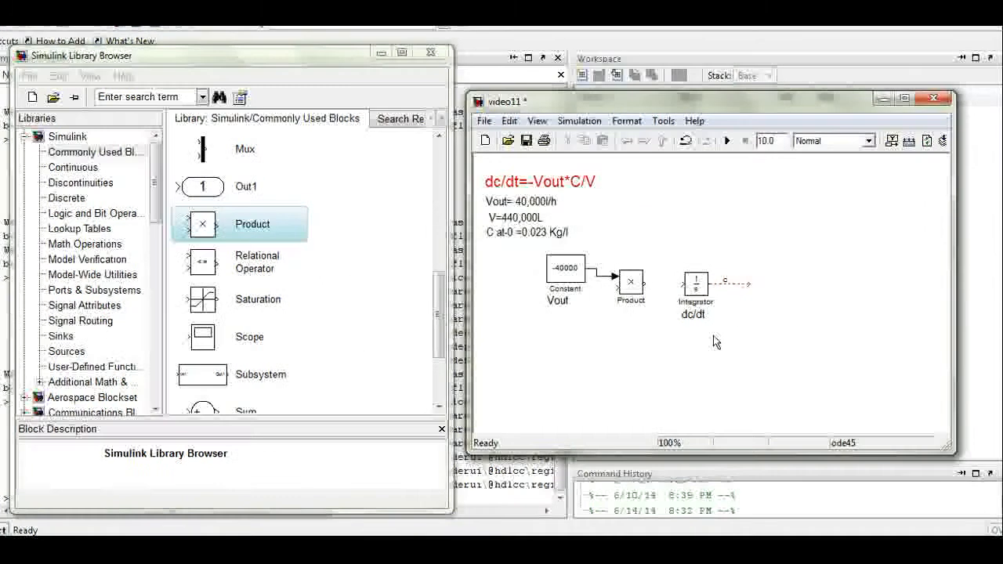
pyautogui.moveTo(696, 284)
pyautogui.mouseDown()
pyautogui.moveTo(711, 314)
pyautogui.moveTo(711, 302)
pyautogui.moveTo(650, 365)
pyautogui.moveTo(687, 314)
pyautogui.mouseUp()
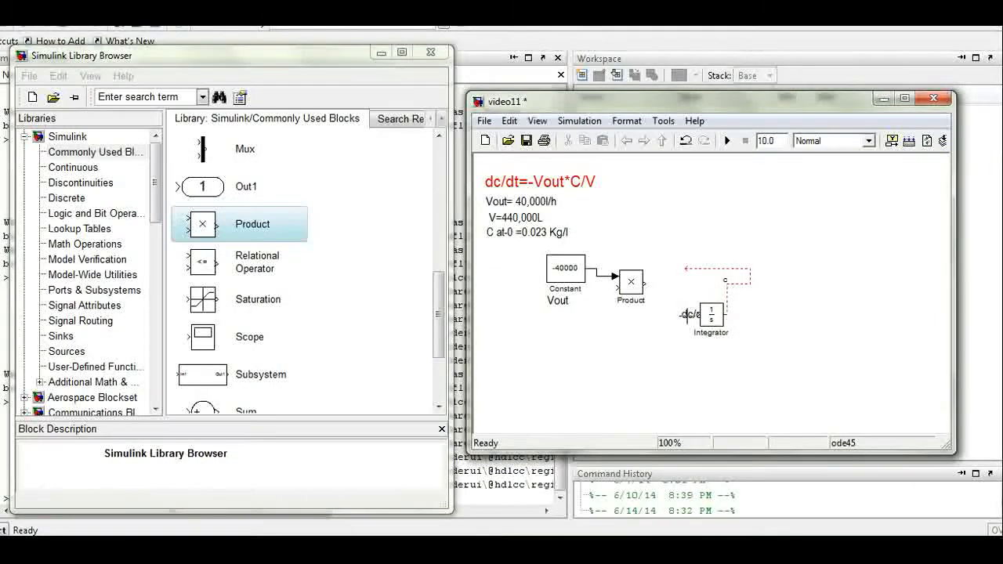
pyautogui.moveTo(669, 362)
pyautogui.mouseDown()
pyautogui.moveTo(601, 360)
pyautogui.moveTo(616, 331)
pyautogui.moveTo(643, 332)
pyautogui.mouseUp()
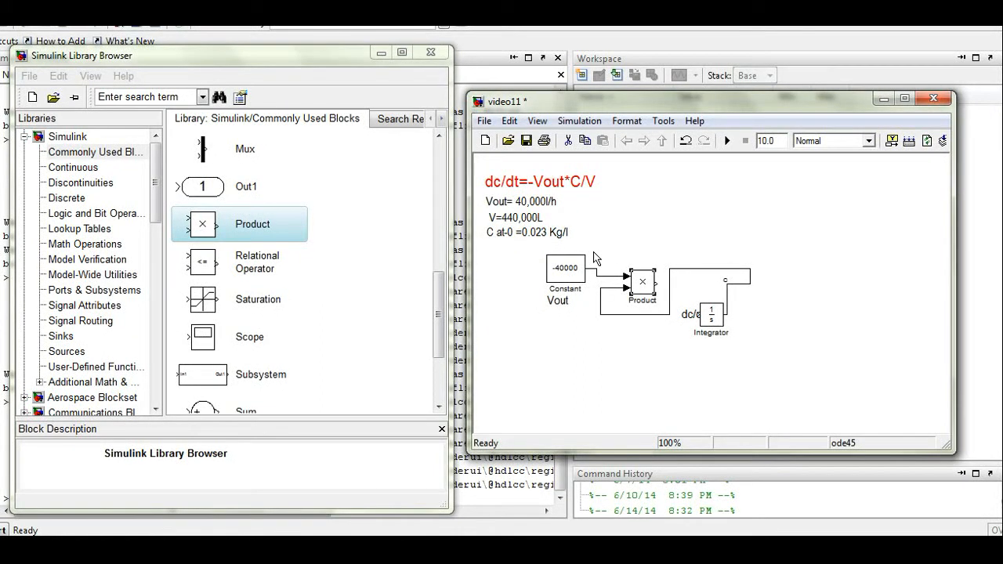
# Step: Set the Product block's number of inputs to **/
pyautogui.doubleClick(645, 333)
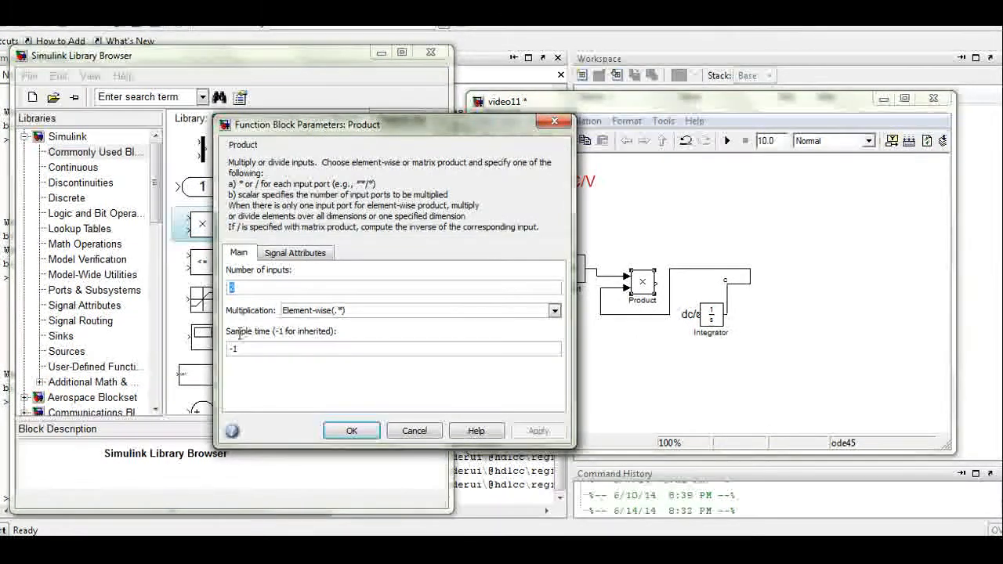
pyautogui.press('BackSpace')
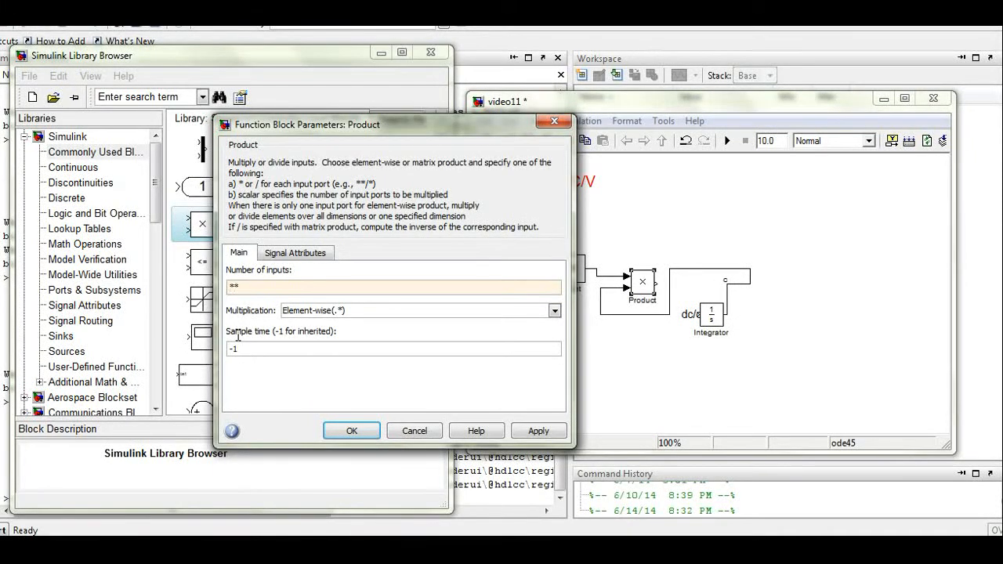
pyautogui.write('/')
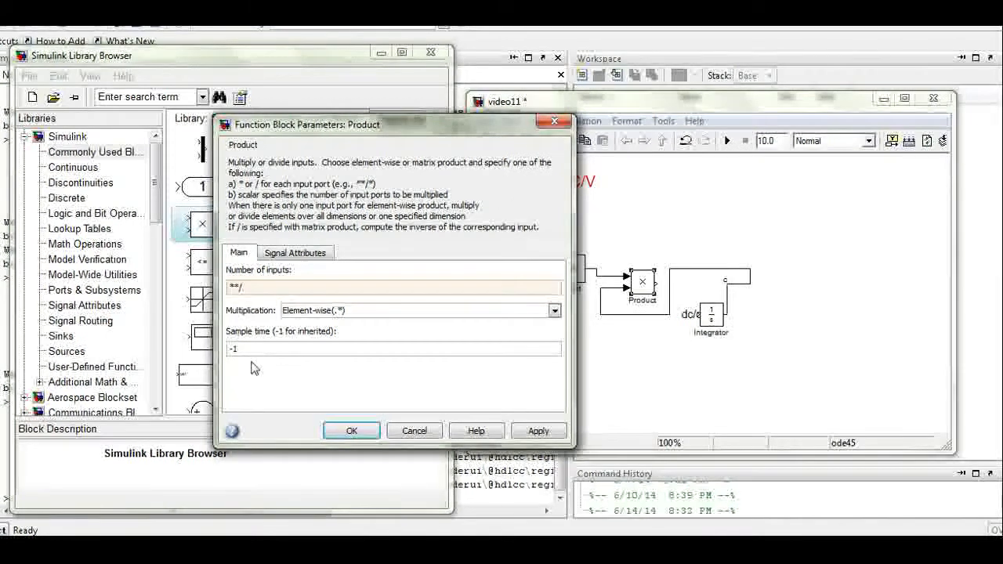
pyautogui.press('Return')
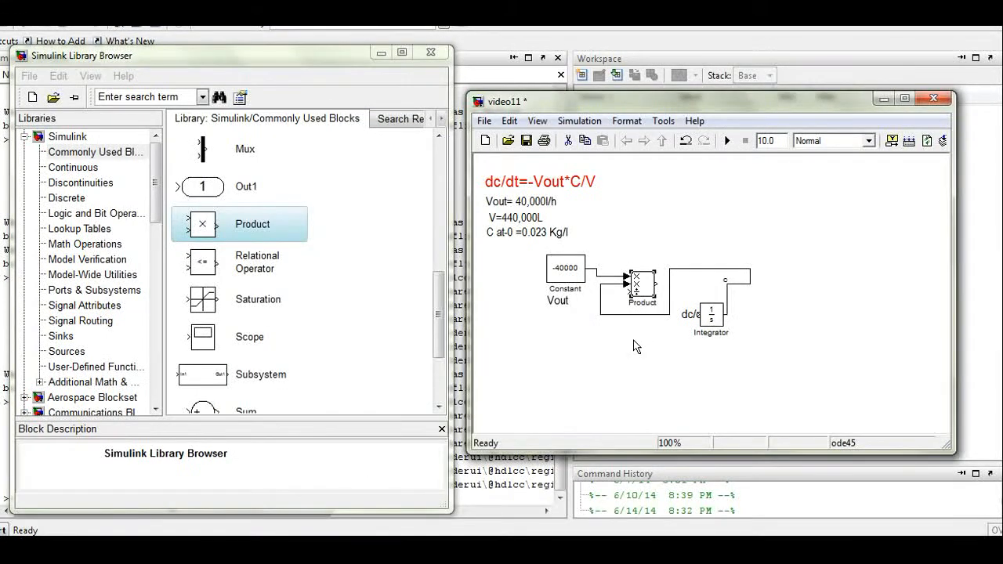
# Step: Add a second Constant block below Vout and move the Integrator onto the feedback line
pyautogui.click(634, 383)
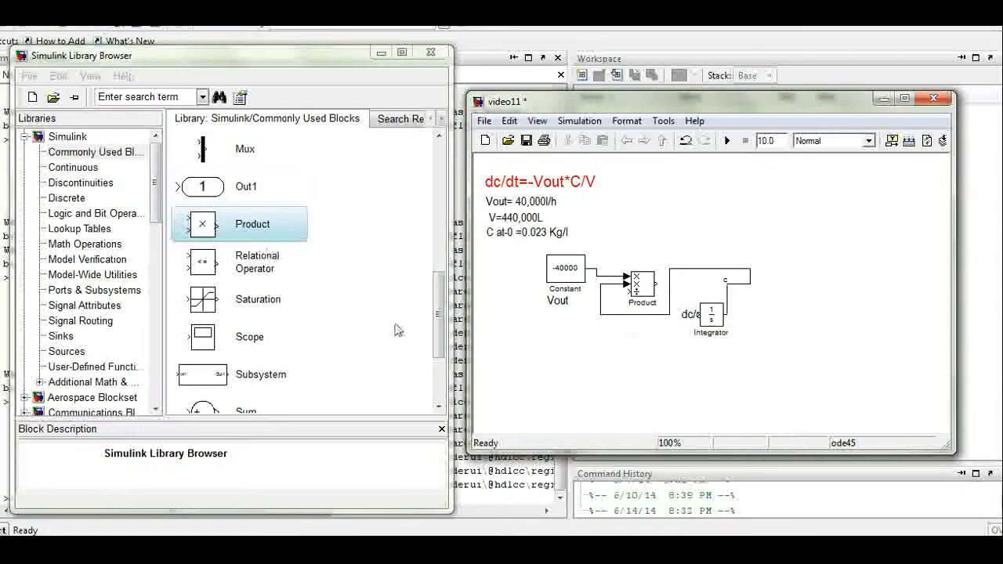
pyautogui.click(439, 350)
pyautogui.moveTo(438, 350); pyautogui.dragTo(436, 221)
pyautogui.moveTo(259, 202); pyautogui.dragTo(564, 401)
pyautogui.moveTo(704, 375); pyautogui.dragTo(703, 345)
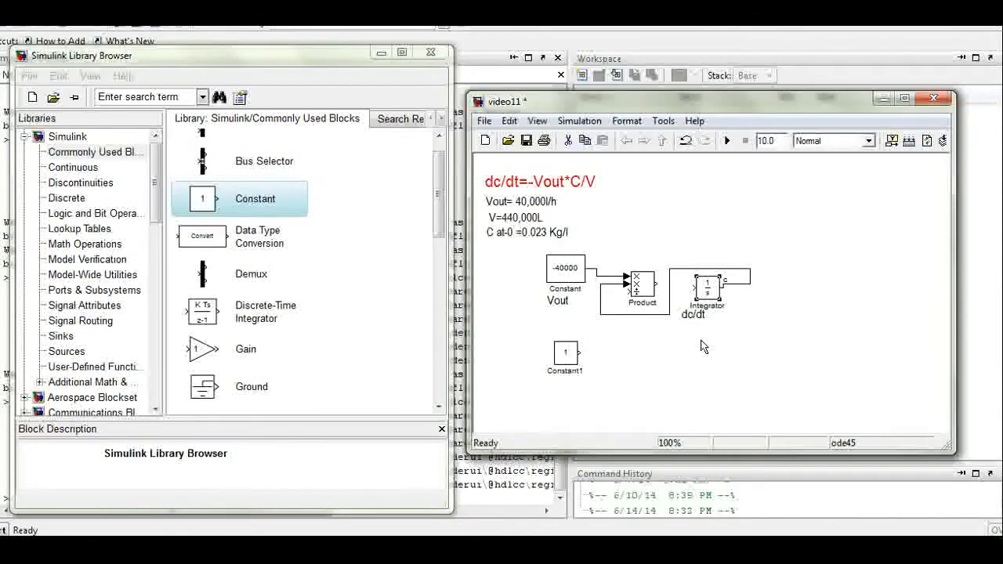
# Step: Set the new Constant1 block's value to 440000
pyautogui.click(702, 381)
pyautogui.doubleClick(565, 353)
pyautogui.write('440')
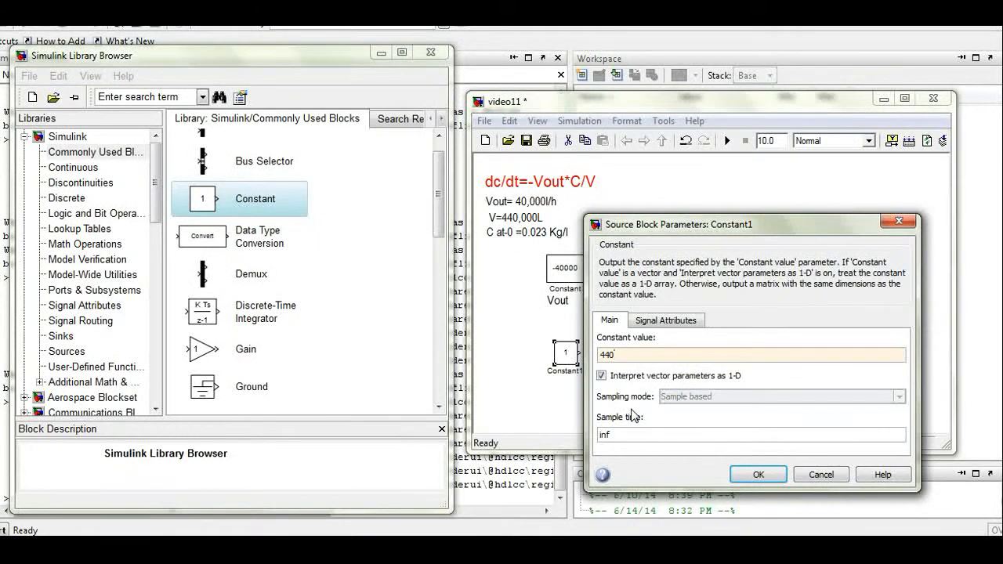
pyautogui.write('000')
pyautogui.press('Return')
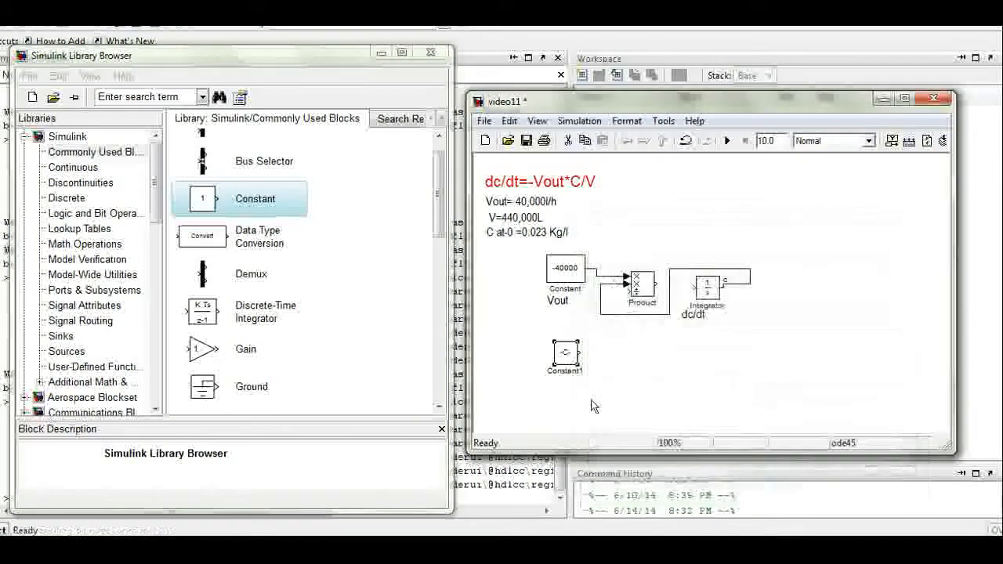
# Step: Widen Constant1 to show 440000, lower the Integrator, and connect the Product output to it
pyautogui.moveTo(578, 365)
pyautogui.mouseDown()
pyautogui.moveTo(604, 365)
pyautogui.moveTo(627, 292)
pyautogui.mouseUp()
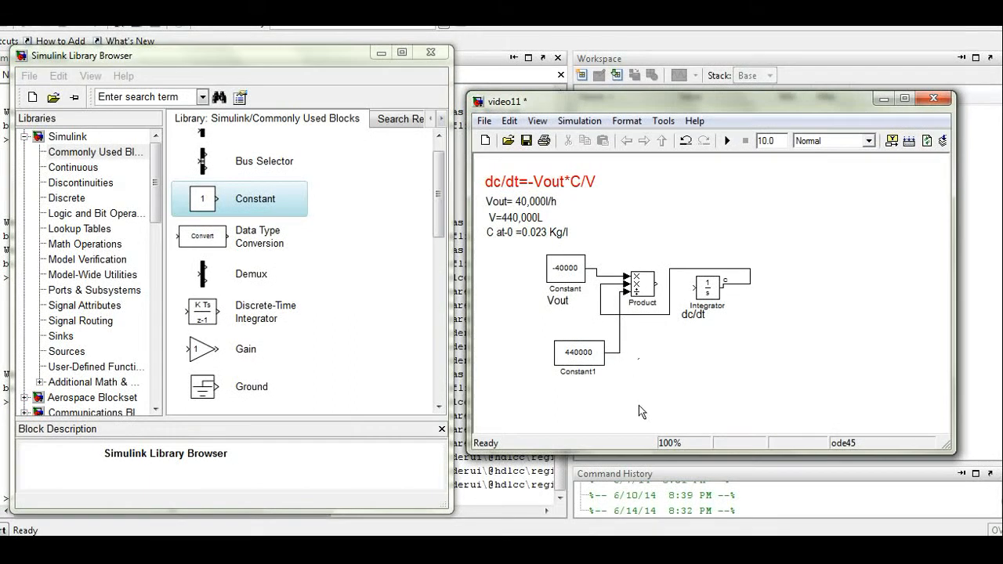
pyautogui.moveTo(707, 288)
pyautogui.mouseDown()
pyautogui.moveTo(730, 314)
pyautogui.moveTo(694, 315)
pyautogui.moveTo(732, 341)
pyautogui.mouseUp()
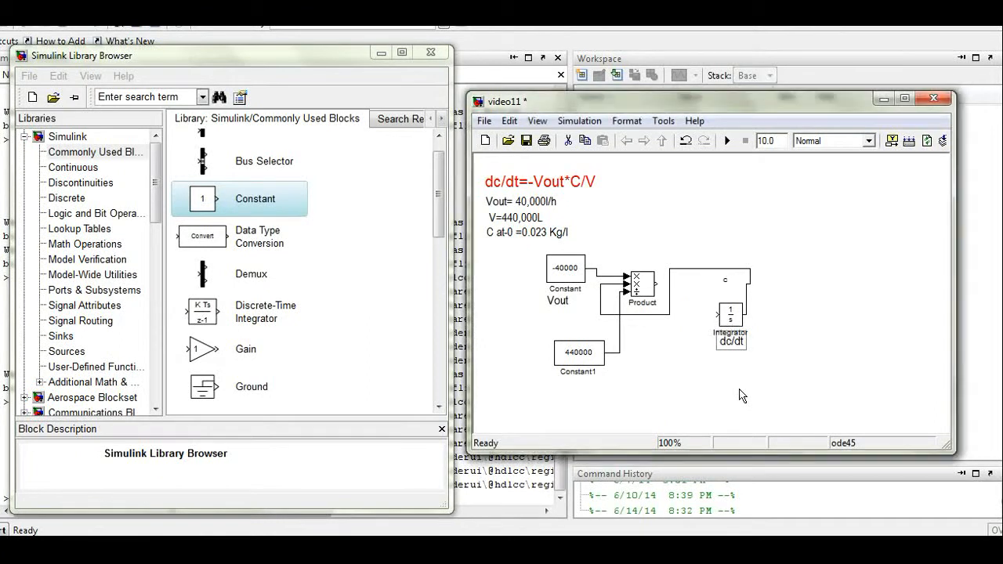
pyautogui.click(686, 385)
pyautogui.moveTo(658, 330); pyautogui.dragTo(718, 362)
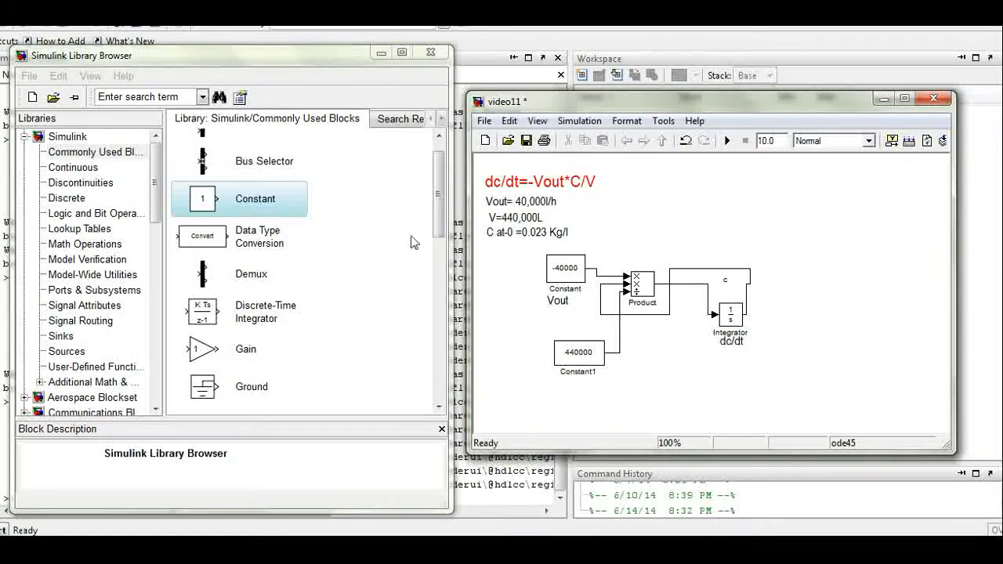
pyautogui.moveTo(439, 239); pyautogui.dragTo(438, 229)
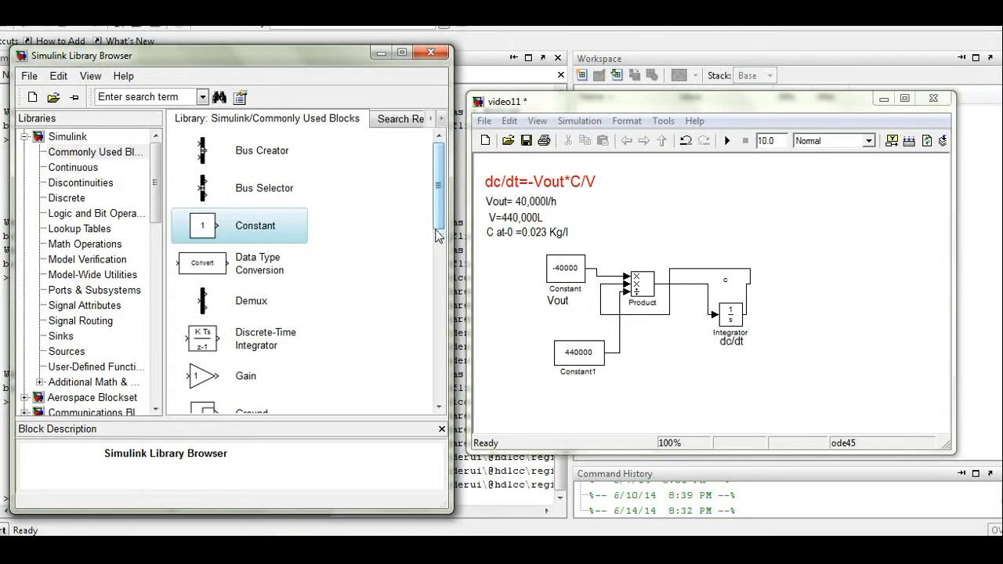
pyautogui.moveTo(437, 231); pyautogui.dragTo(441, 407)
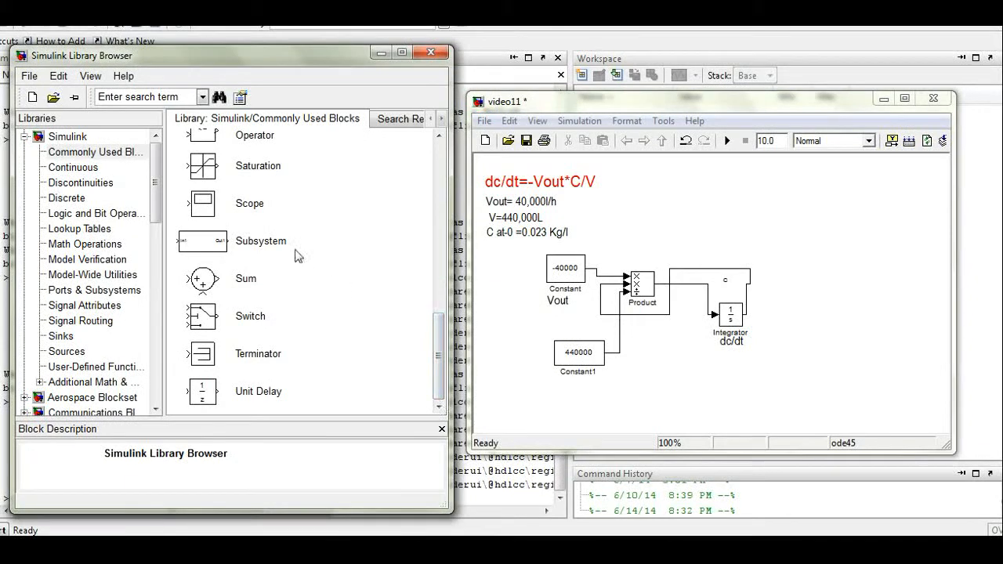
# Step: Place a Scope right of the loop and branch the c signal into its input
pyautogui.moveTo(249, 203); pyautogui.dragTo(822, 364)
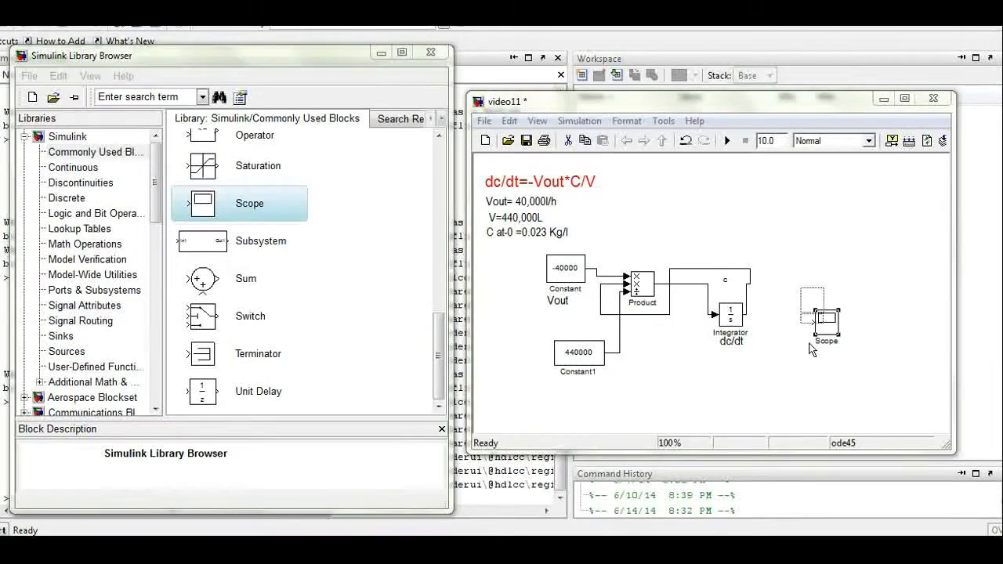
pyautogui.moveTo(788, 333); pyautogui.dragTo(788, 332)
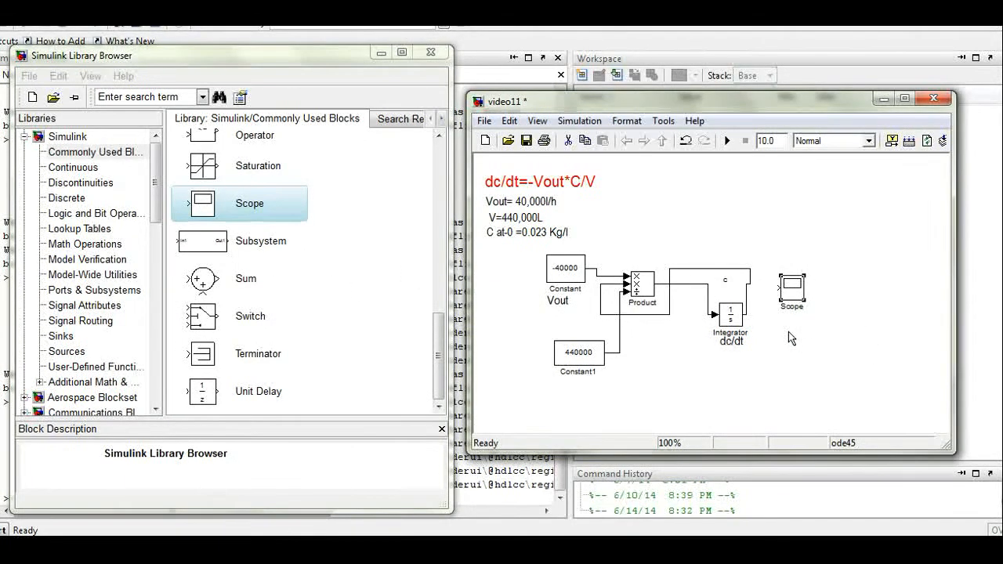
pyautogui.moveTo(749, 332); pyautogui.dragTo(779, 337)
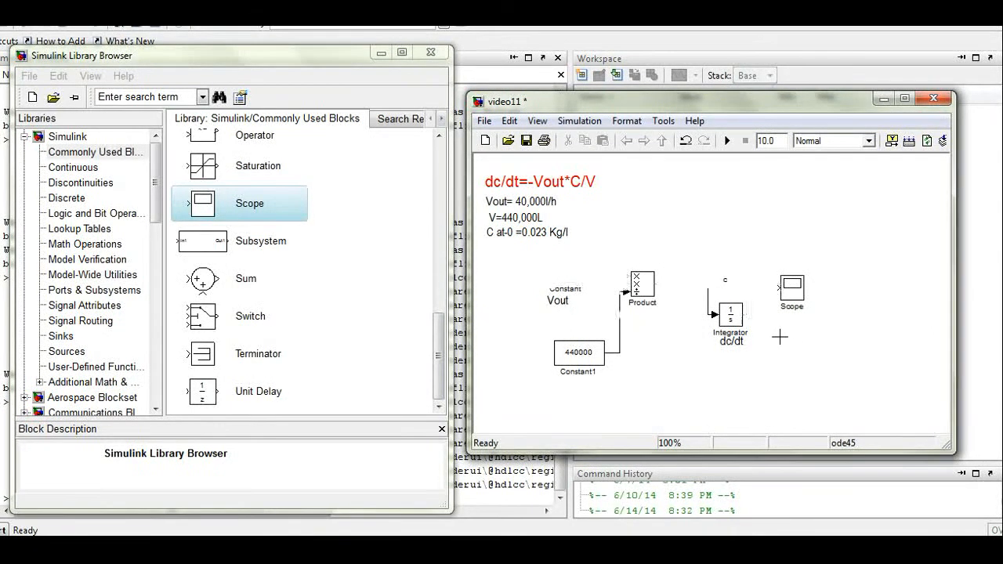
pyautogui.moveTo(750, 331); pyautogui.dragTo(780, 337)
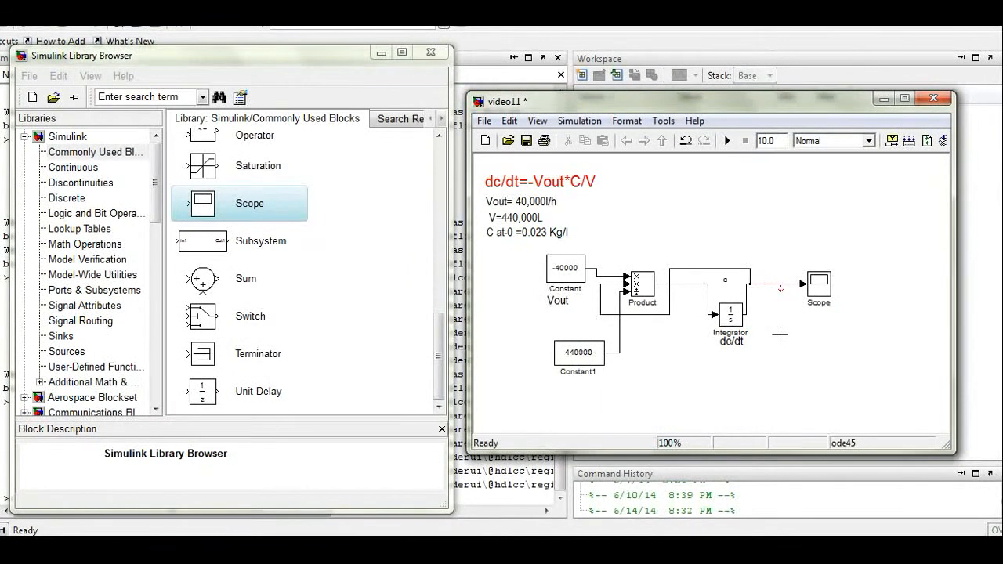
pyautogui.moveTo(780, 335); pyautogui.dragTo(783, 342)
# Step: Change the simulation stop time from 10.0 to 4
pyautogui.doubleClick(770, 186)
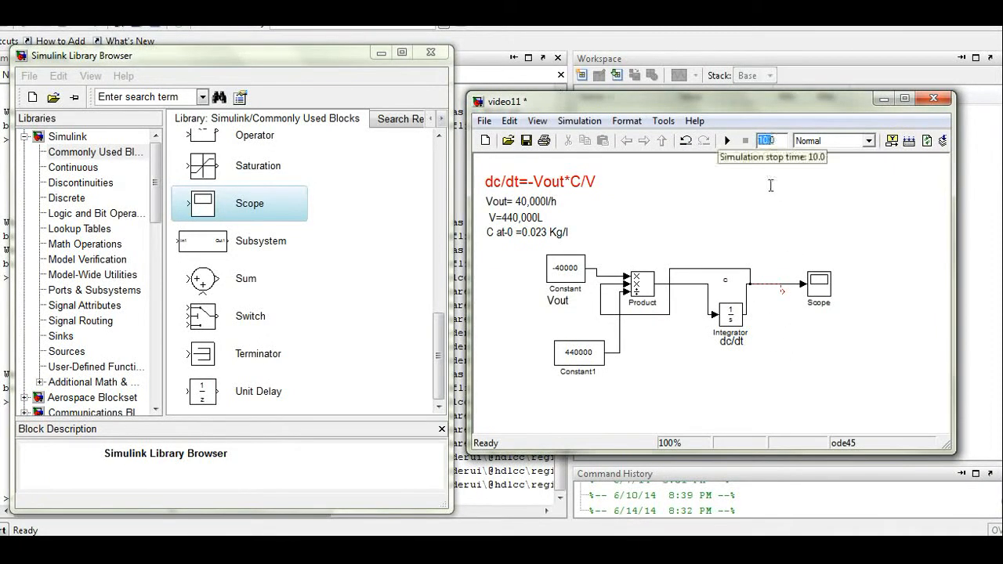
pyautogui.moveTo(779, 186); pyautogui.dragTo(758, 192)
pyautogui.write('4')
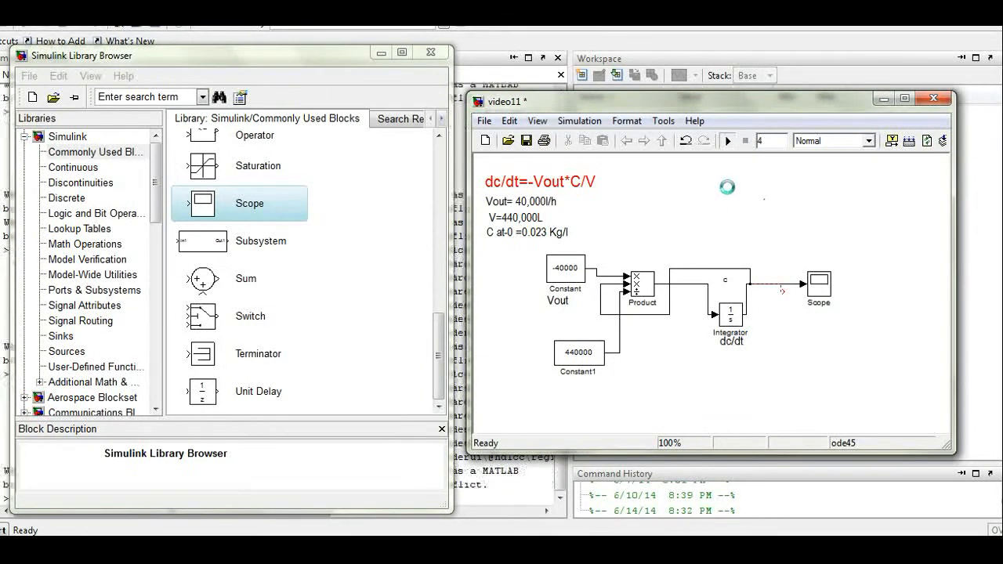
# Step: Autoscale the Scope plot, which shows only a flat trace at zero, then close it
pyautogui.doubleClick(818, 284)
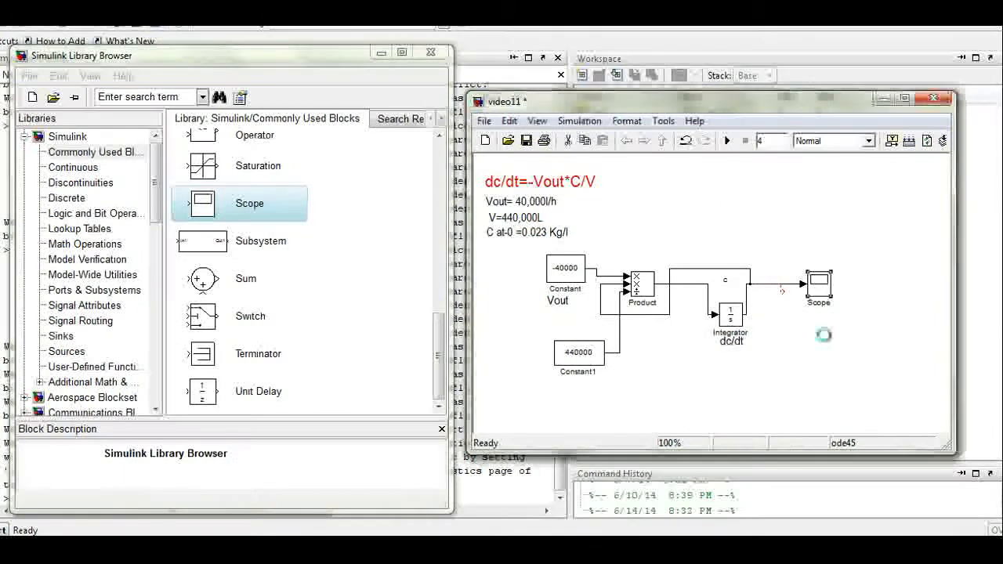
pyautogui.moveTo(221, 248); pyautogui.dragTo(381, 183)
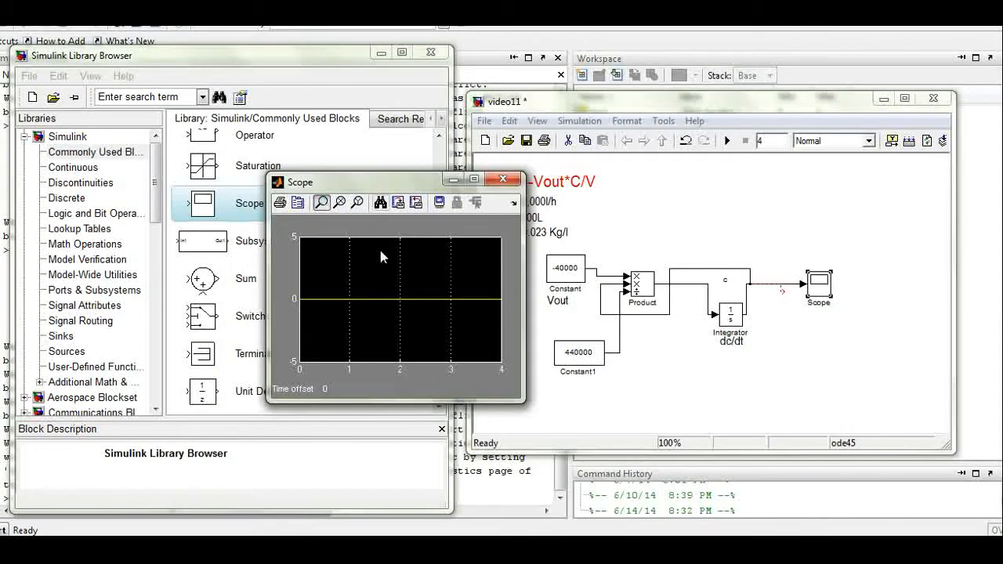
pyautogui.click(380, 202)
pyautogui.click(503, 180)
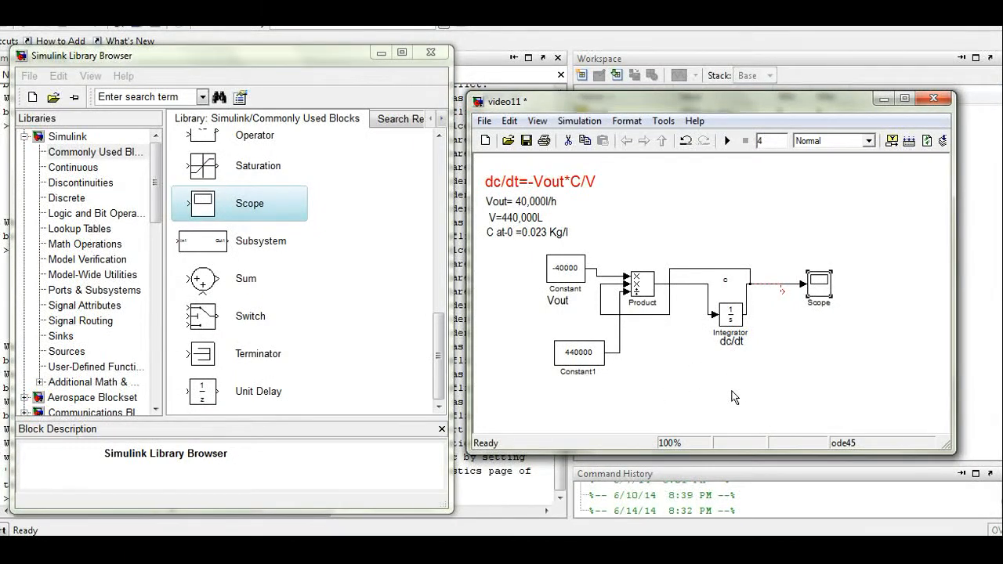
# Step: Set the Integrator initial condition to 0.023 and view concentration falling to about 0.016 on the Scope
pyautogui.doubleClick(730, 315)
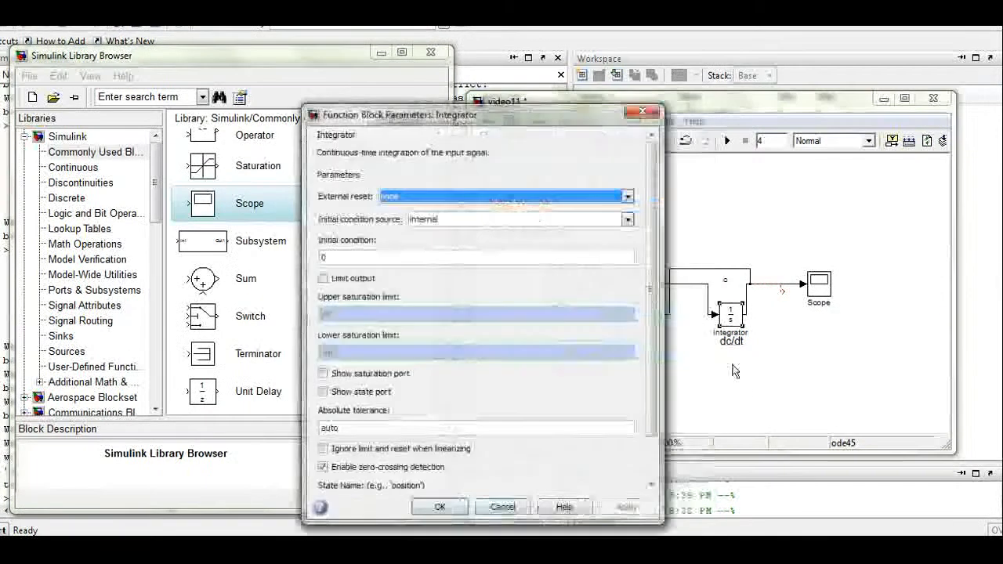
pyautogui.press('Tab')
pyautogui.press('Tab')
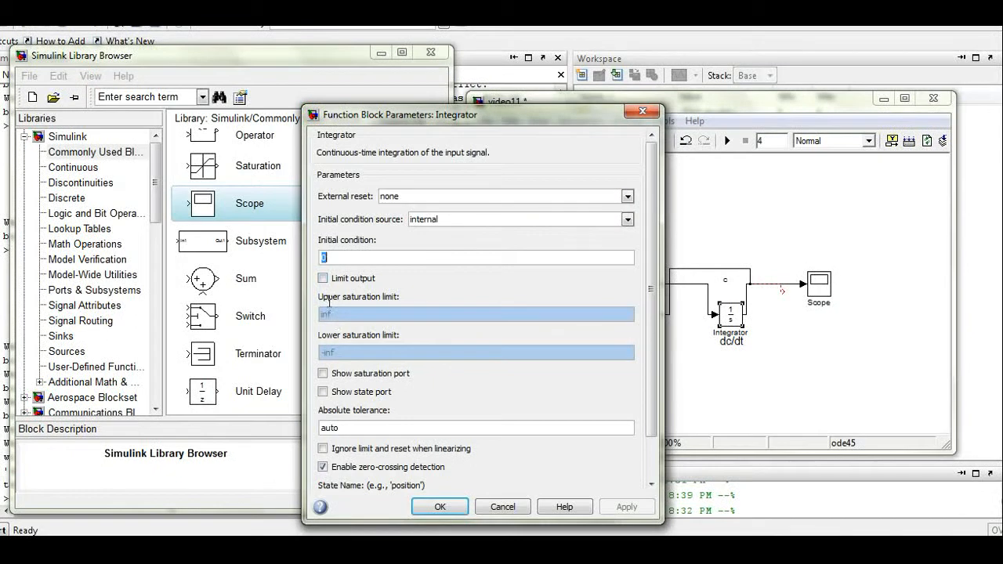
pyautogui.write('0.0')
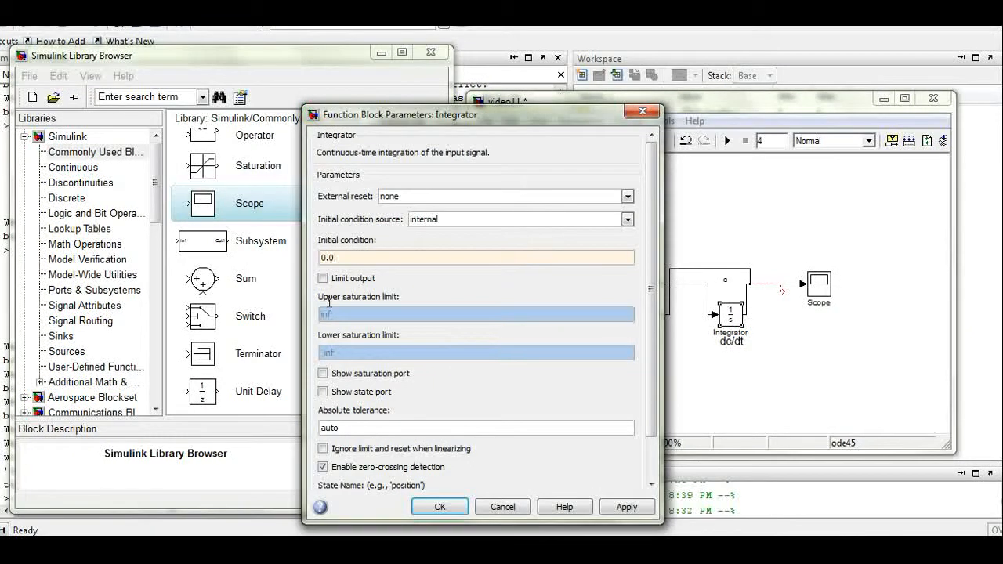
pyautogui.click(439, 506)
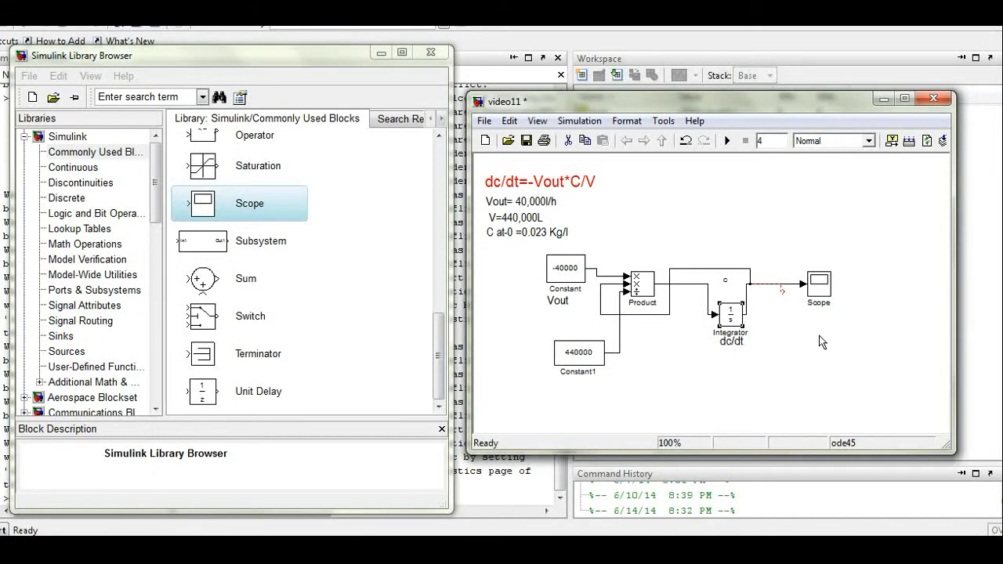
pyautogui.doubleClick(819, 284)
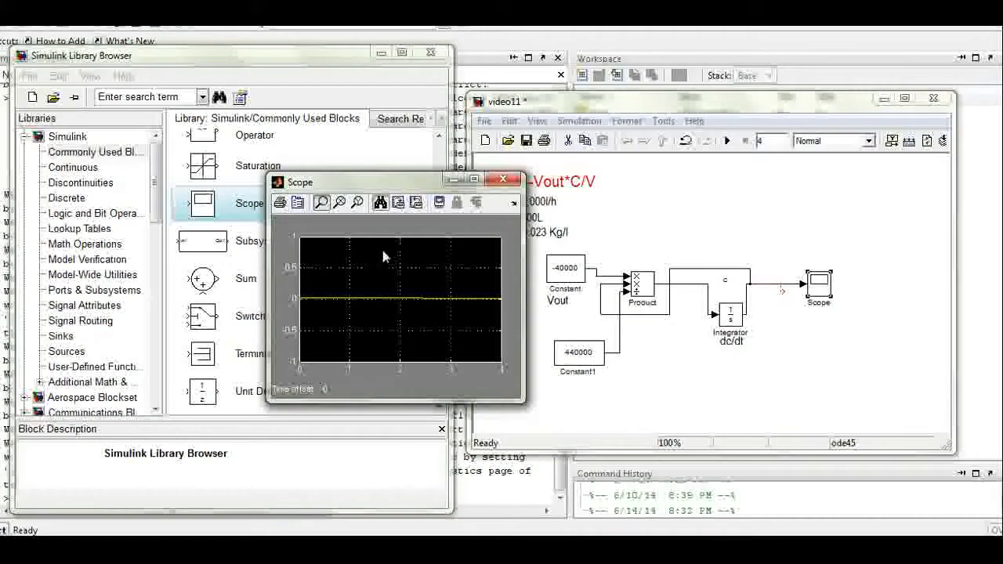